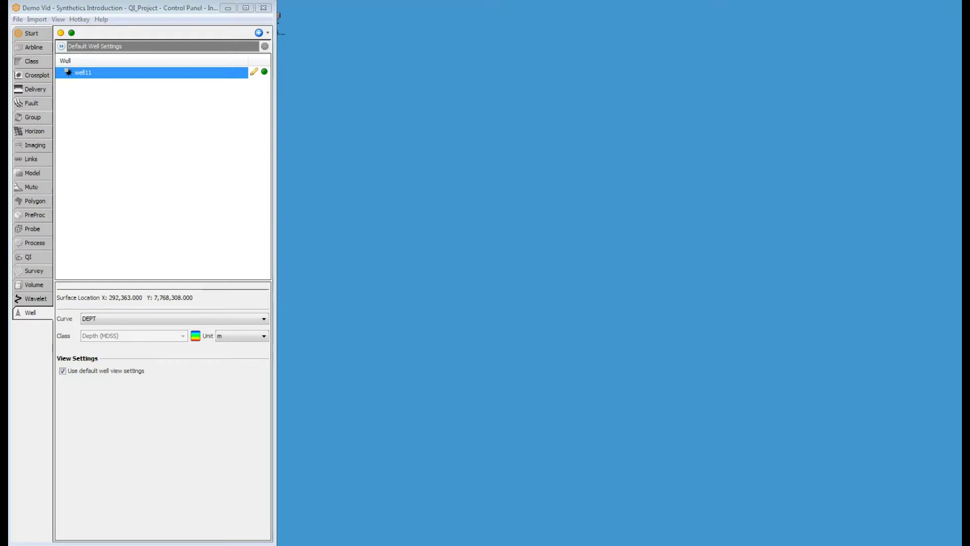
# - Open the Synthetics view and set well11 as the current well
pyautogui.click(58, 19)
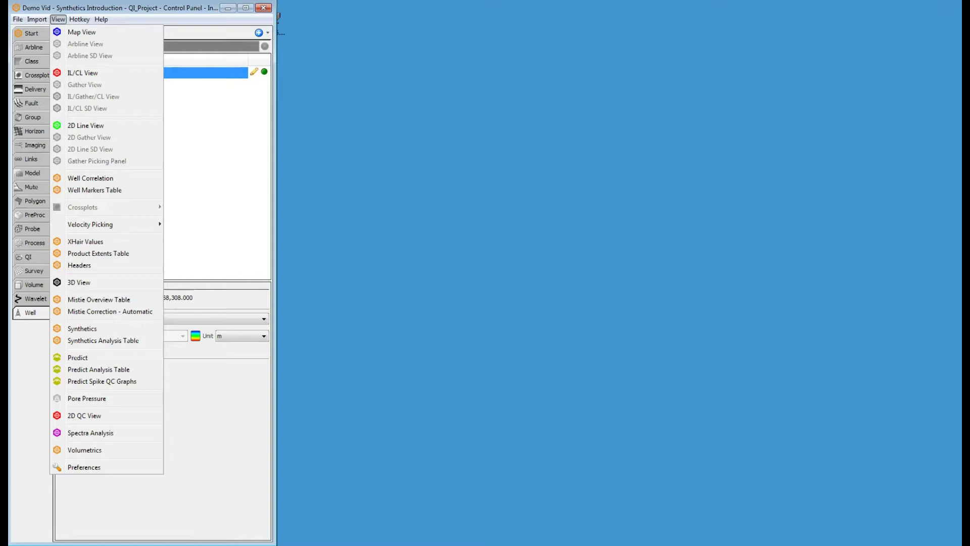
pyautogui.click(86, 328)
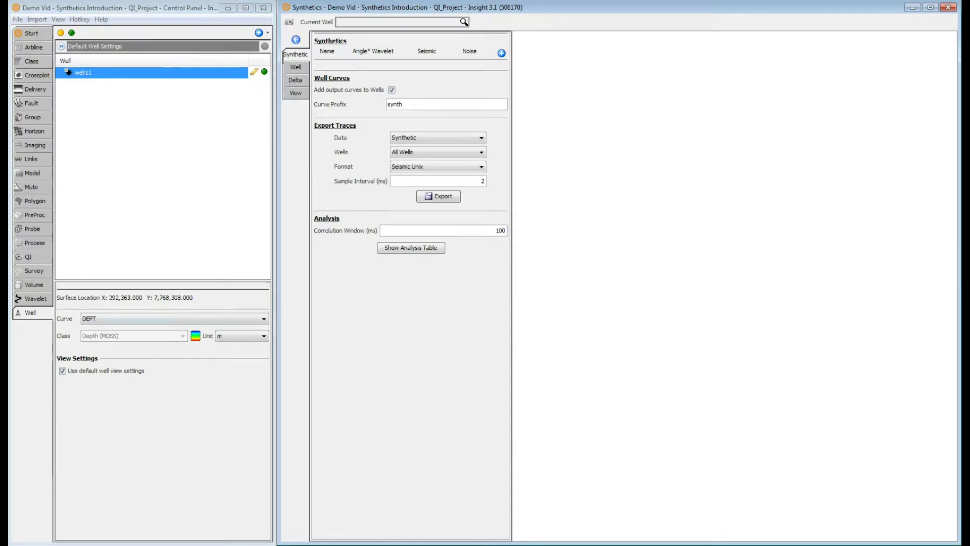
pyautogui.click(464, 21)
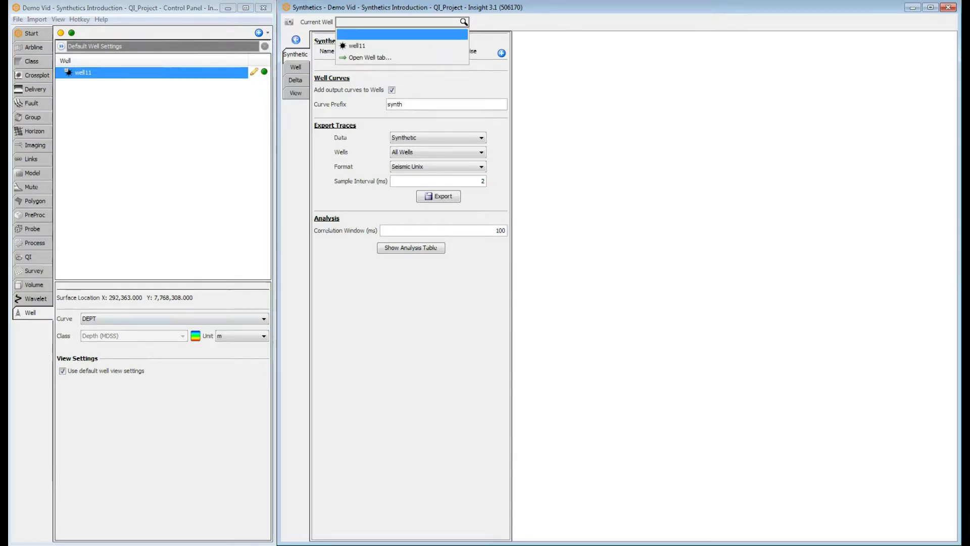
pyautogui.click(402, 45)
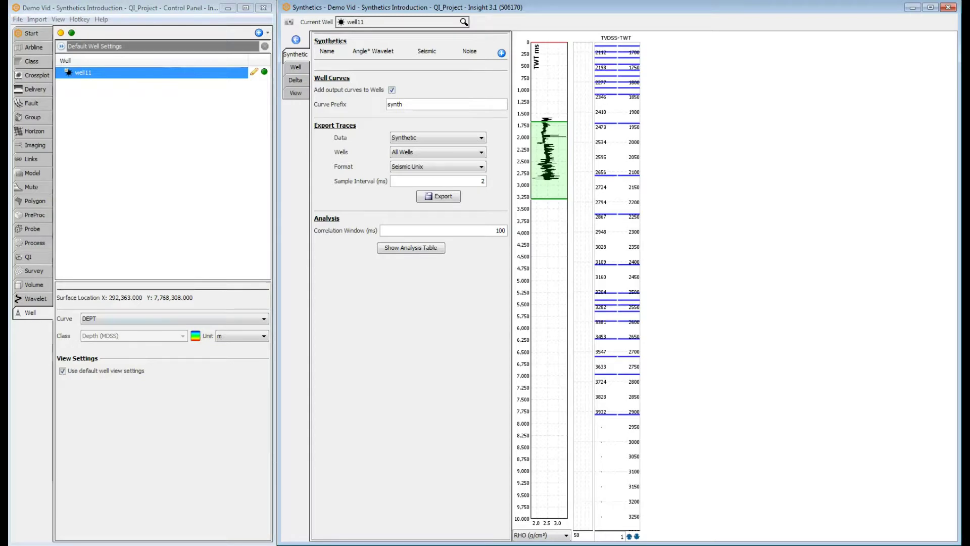
# - Add the Near, Mid and Far synthetics, then delete the Far and Mid rows so only Near is kept
pyautogui.click(501, 53)
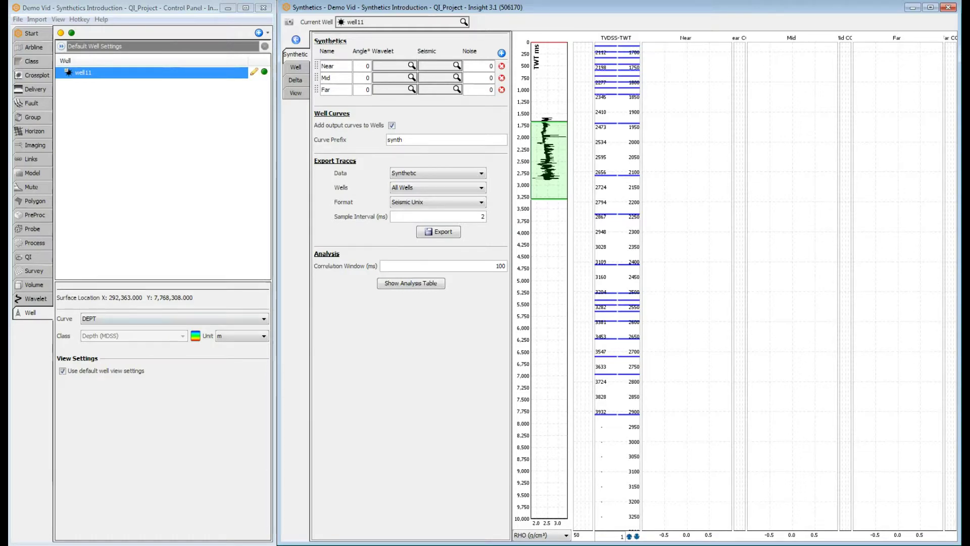
pyautogui.click(502, 89)
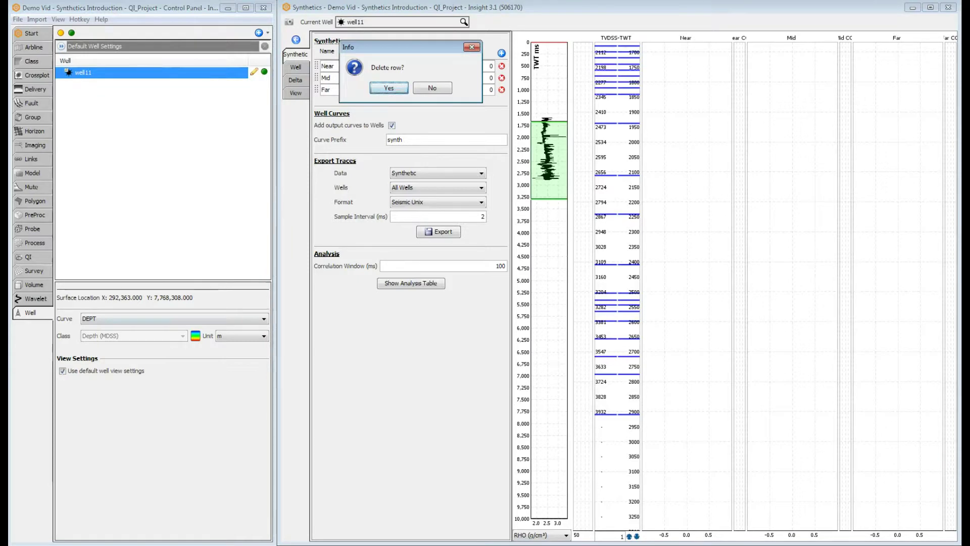
pyautogui.click(389, 88)
pyautogui.click(502, 78)
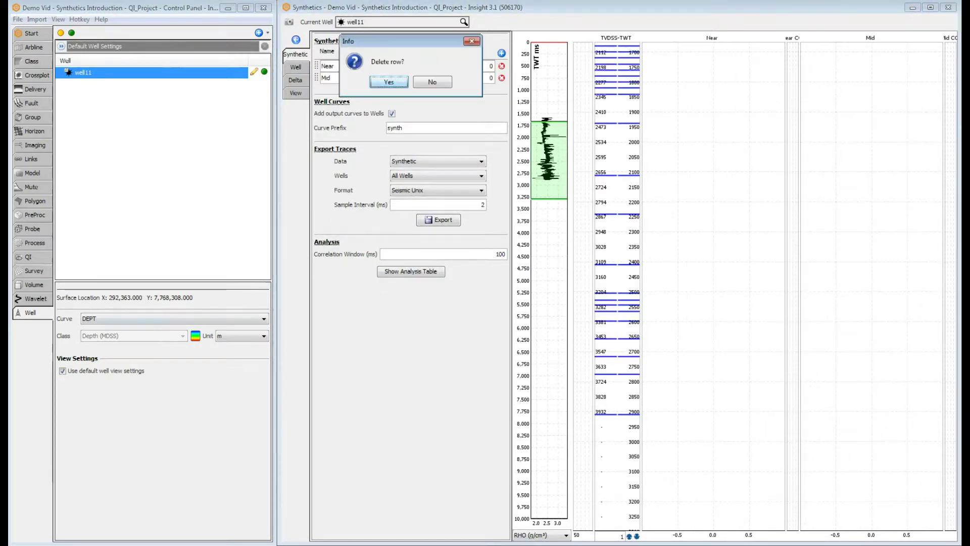
pyautogui.click(388, 82)
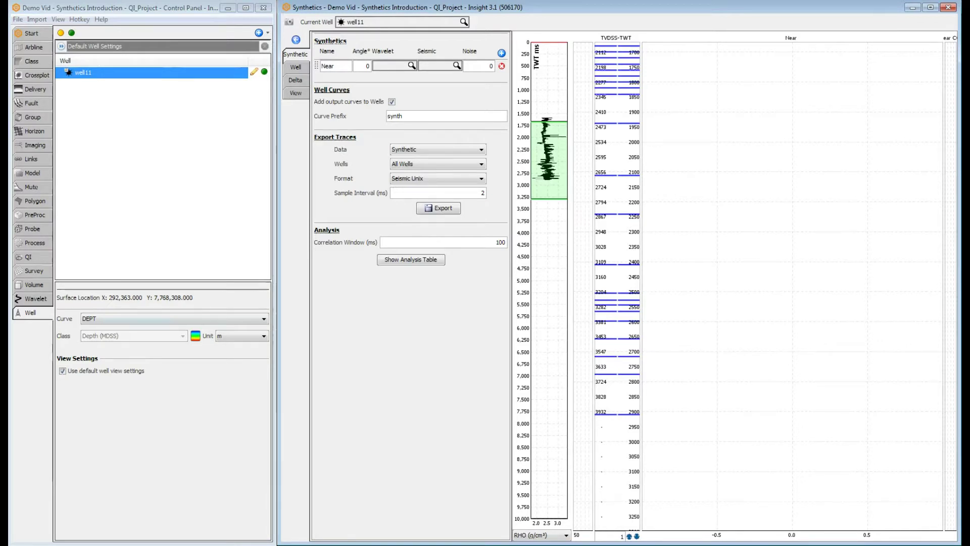
# - Assign the Near seismic volume and the existing 35 Hz wavelet to the Near synthetic
pyautogui.click(457, 66)
pyautogui.click(454, 89)
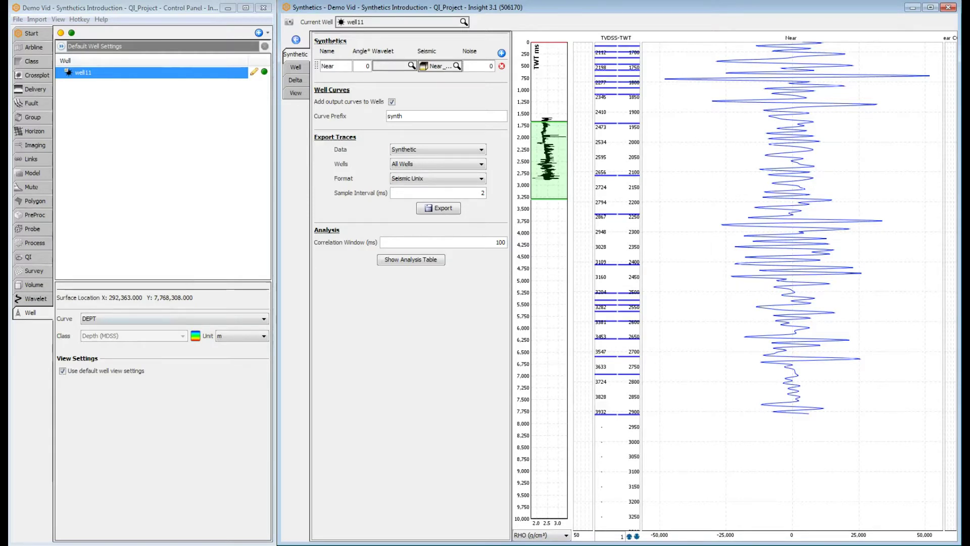
pyautogui.click(35, 299)
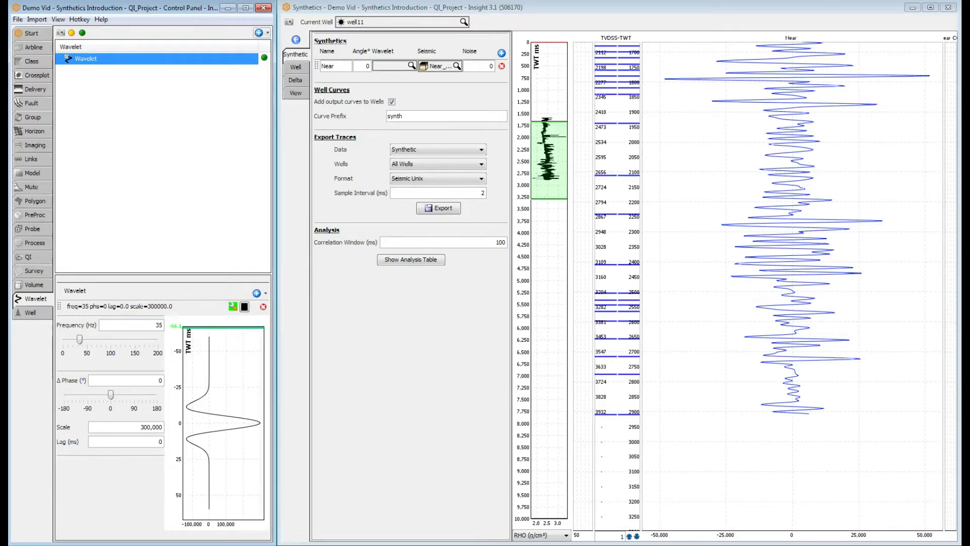
pyautogui.moveTo(140, 427); pyautogui.dragTo(165, 427)
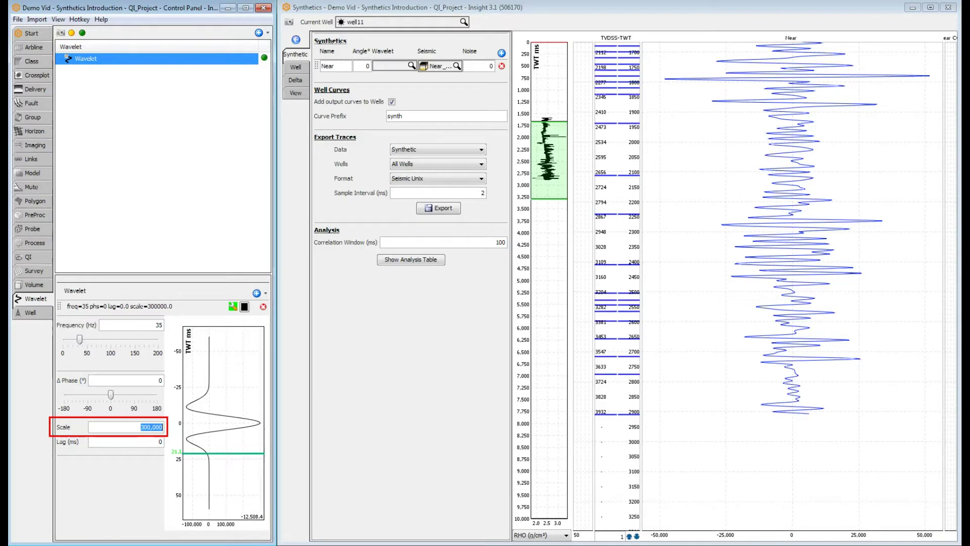
pyautogui.click(412, 66)
pyautogui.click(411, 89)
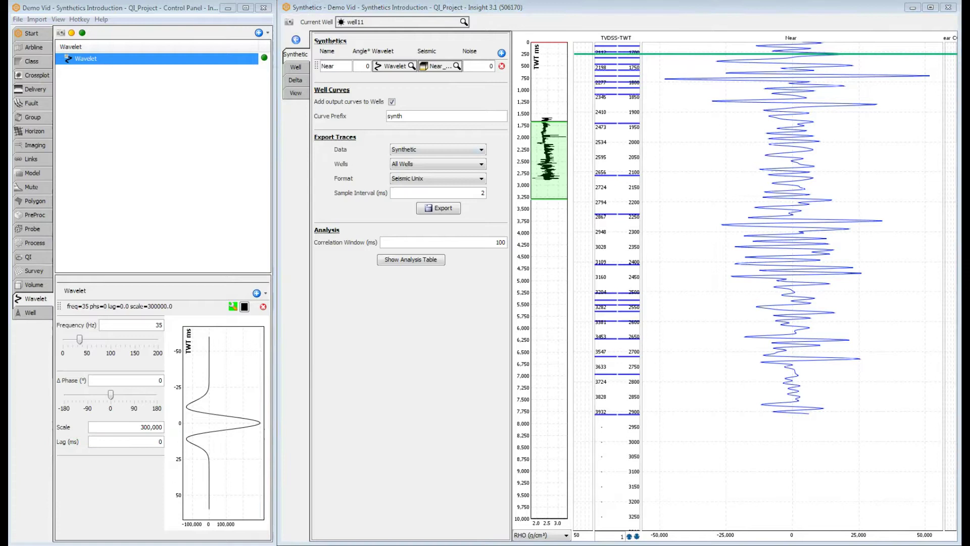
# - Assign well11's log curves: DT for P Slowness, DTS for S Slowness and RHO for Density
pyautogui.click(296, 67)
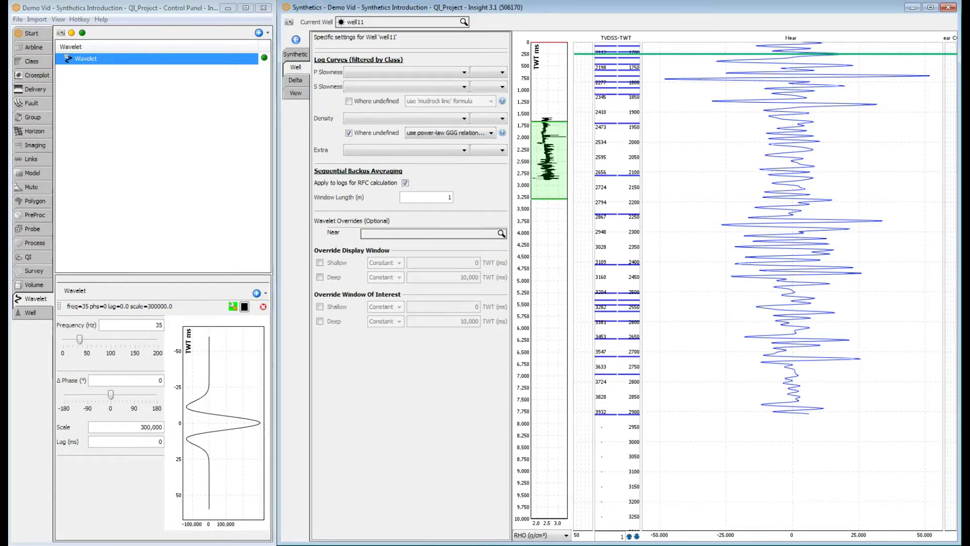
pyautogui.click(406, 72)
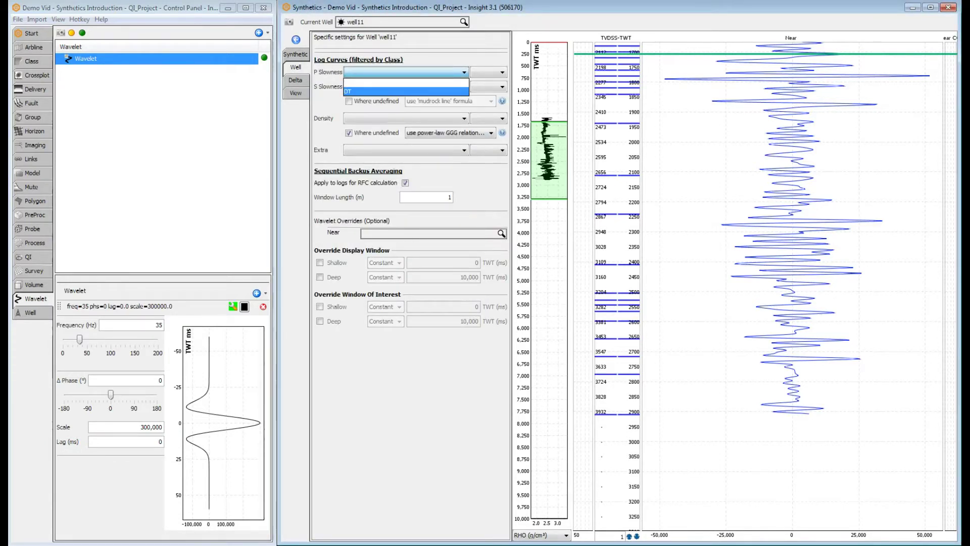
pyautogui.click(406, 91)
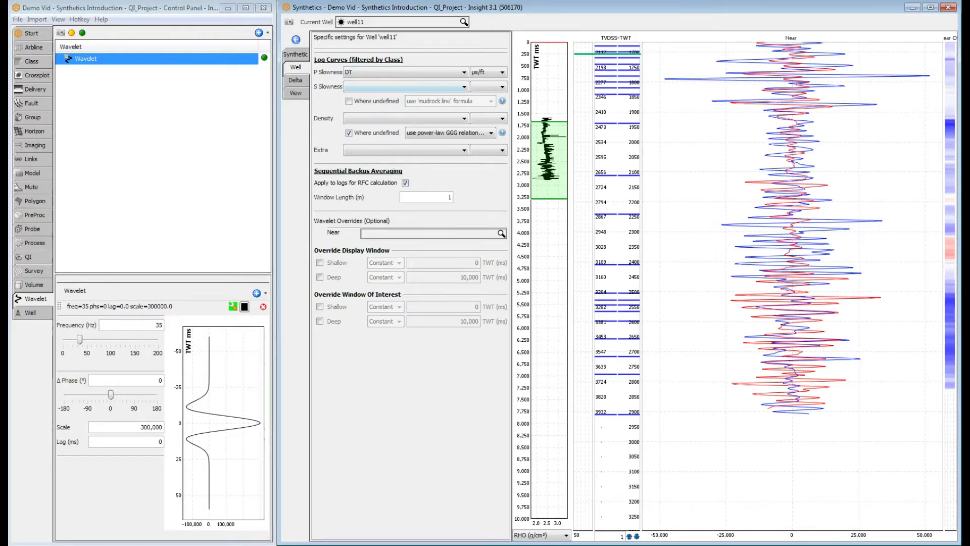
pyautogui.click(406, 87)
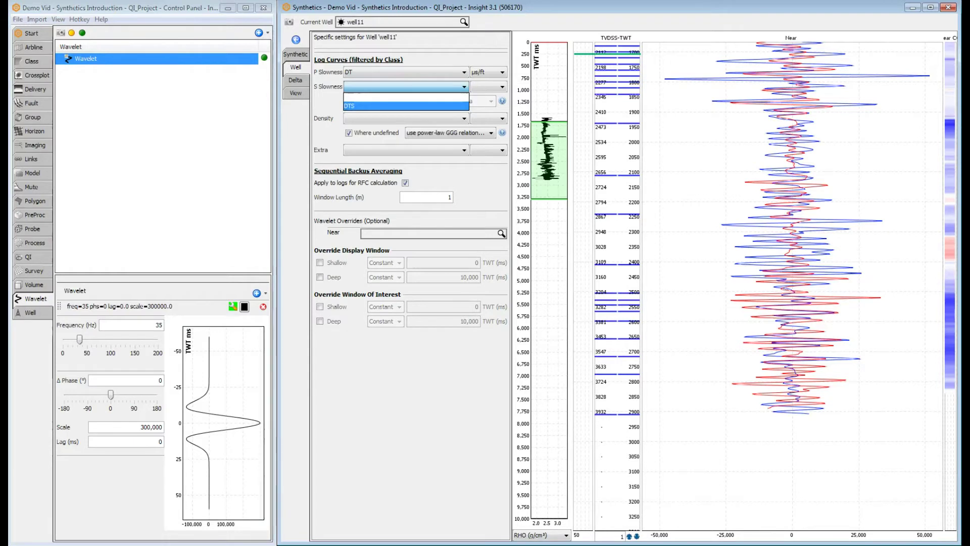
pyautogui.click(407, 106)
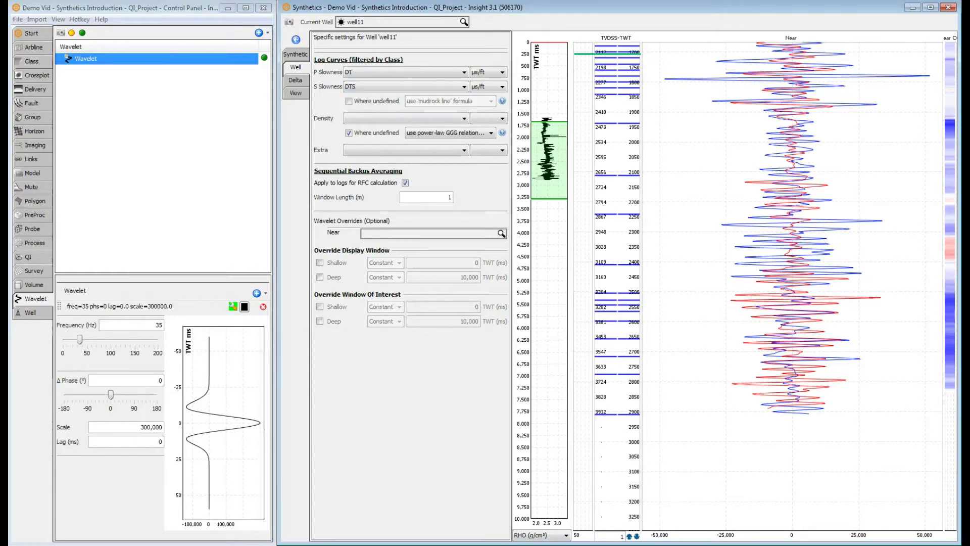
pyautogui.click(406, 118)
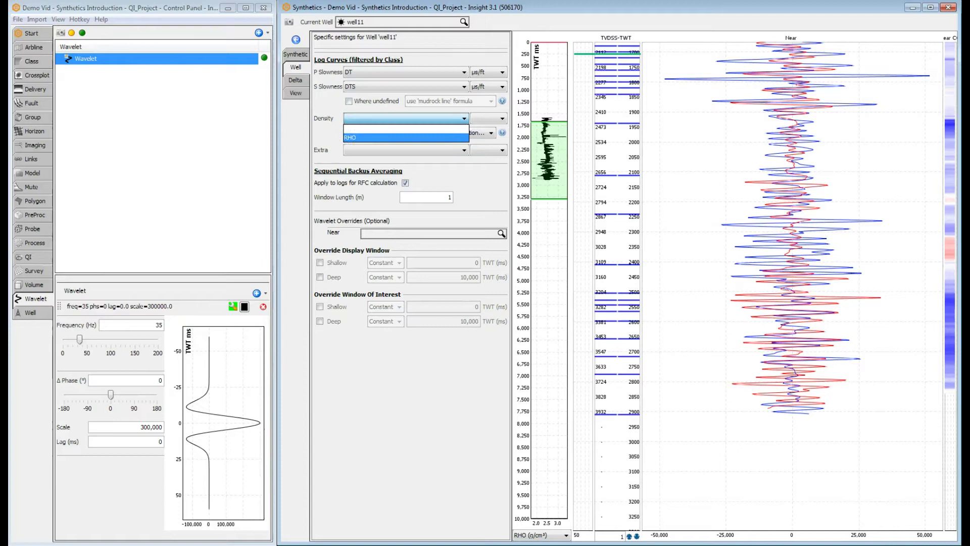
pyautogui.click(406, 138)
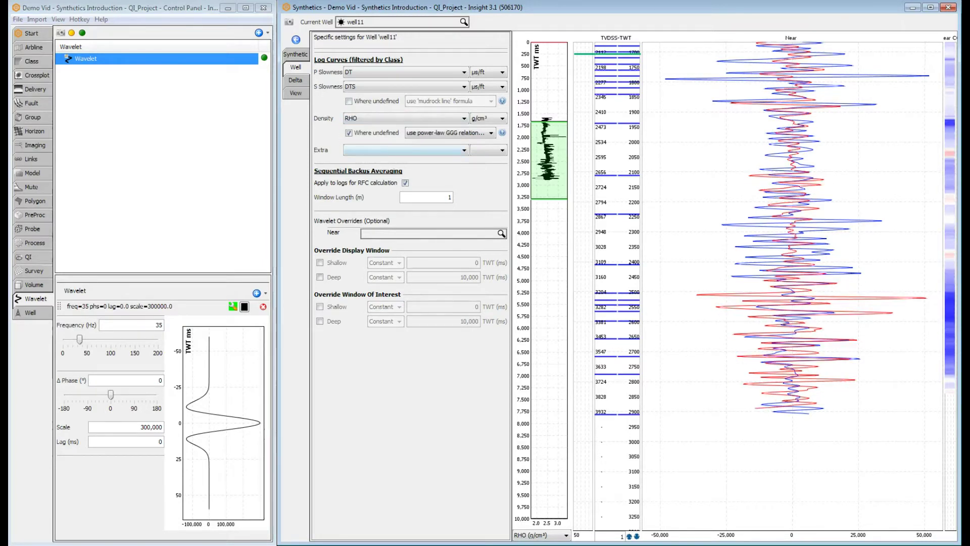
# - Choose GR as the well's Extra log curve
pyautogui.click(406, 150)
pyautogui.press('Down')
pyautogui.press('Down')
pyautogui.press('Down')
pyautogui.press('Down')
pyautogui.press('Return')
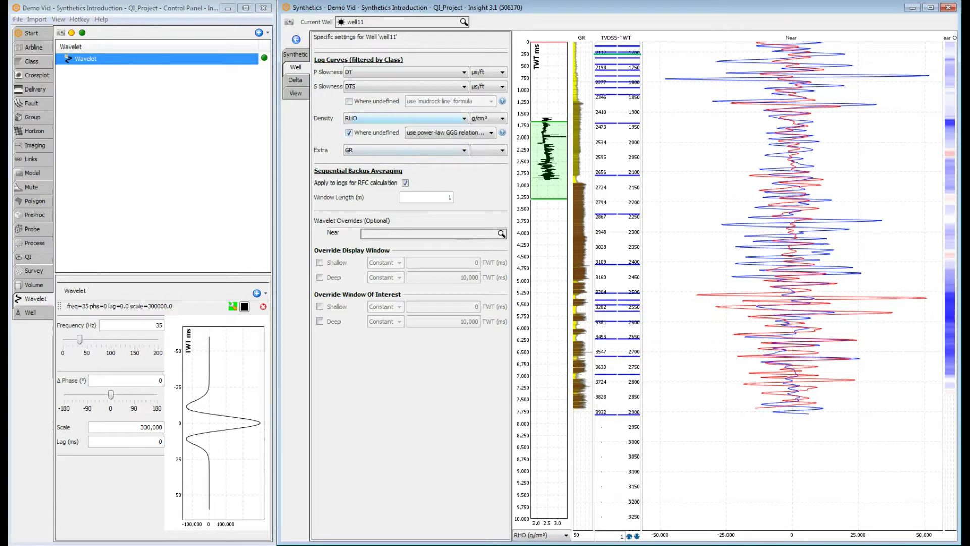
# - Switch the density fill for undefined intervals and the Backus averaging off and on again, and inspect the fill formula options
pyautogui.click(349, 133)
pyautogui.click(348, 133)
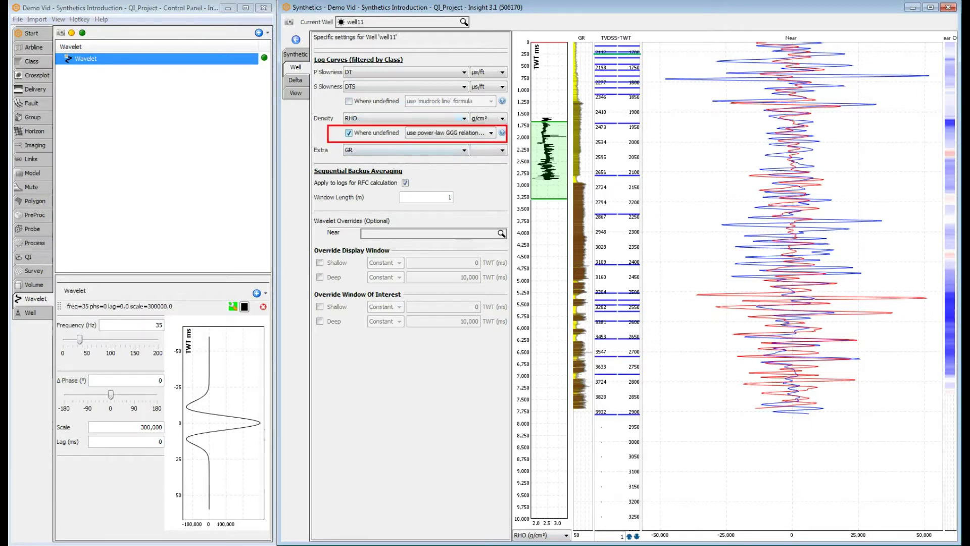
pyautogui.click(450, 133)
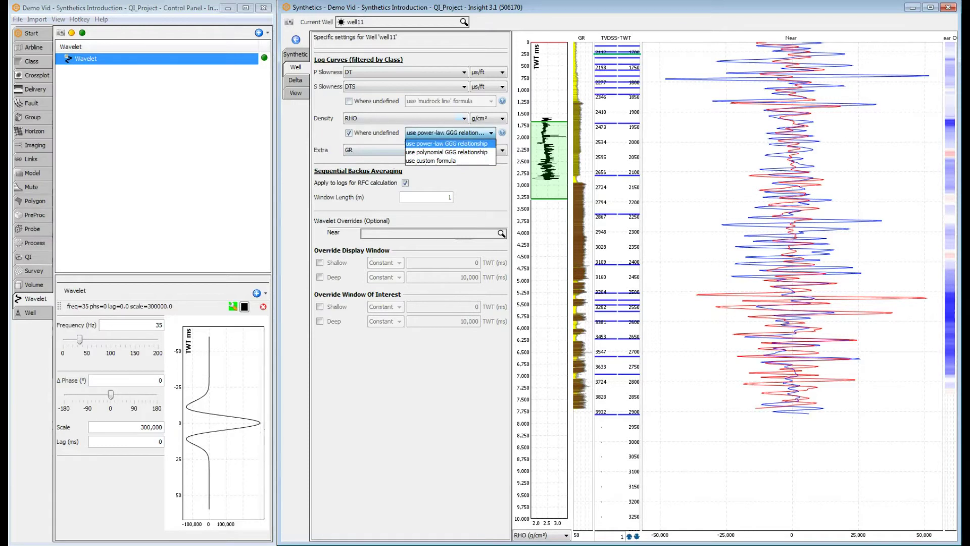
pyautogui.click(450, 132)
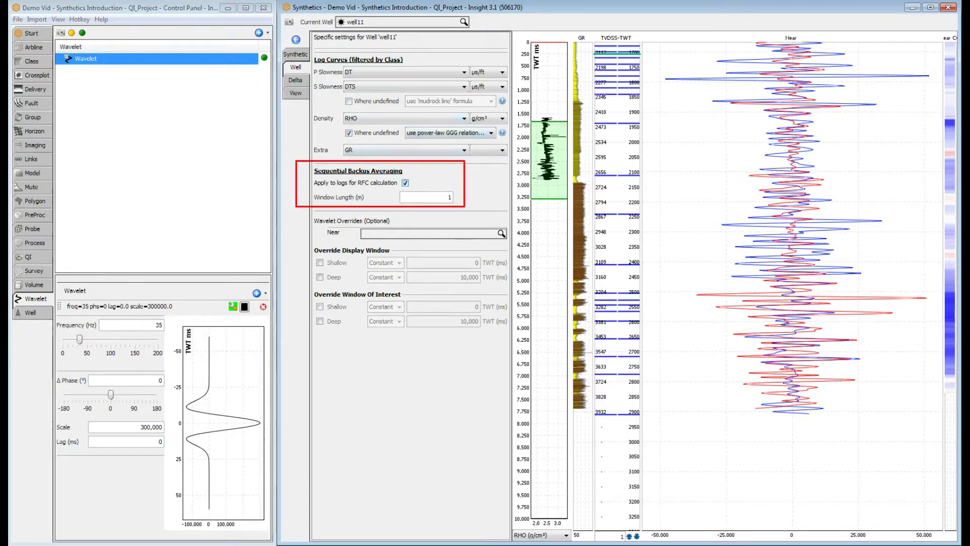
pyautogui.click(405, 182)
pyautogui.click(405, 183)
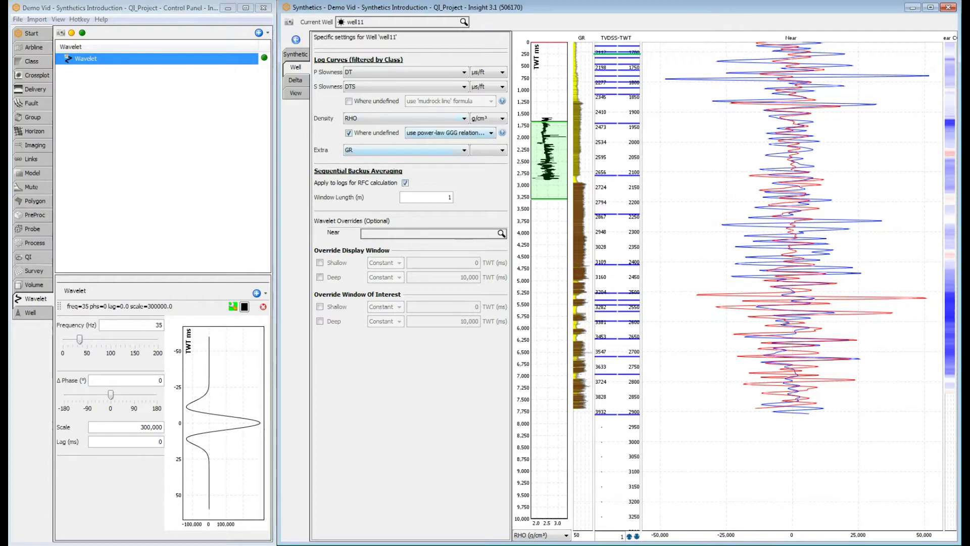
# - Show the PImp, Density and Vp tracks in the synthetics display
pyautogui.click(295, 93)
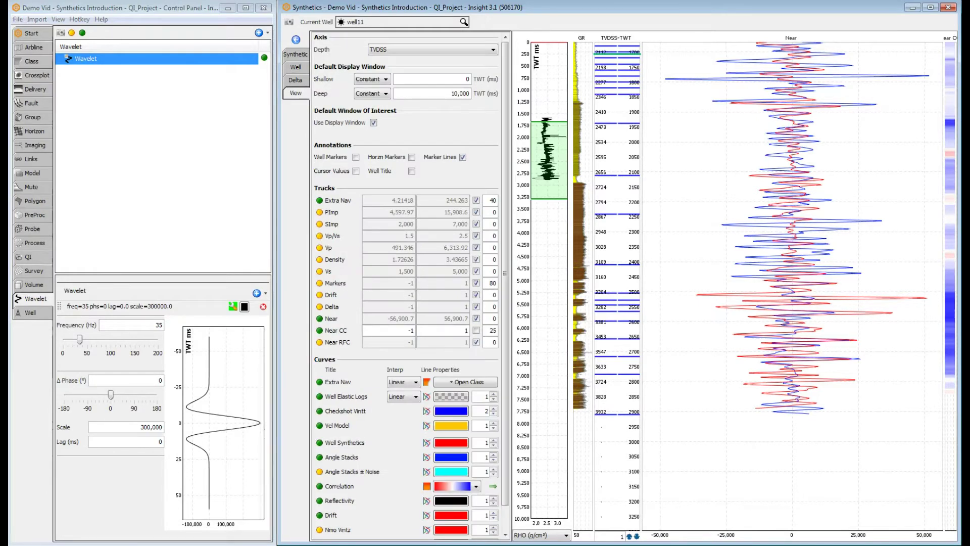
pyautogui.click(319, 212)
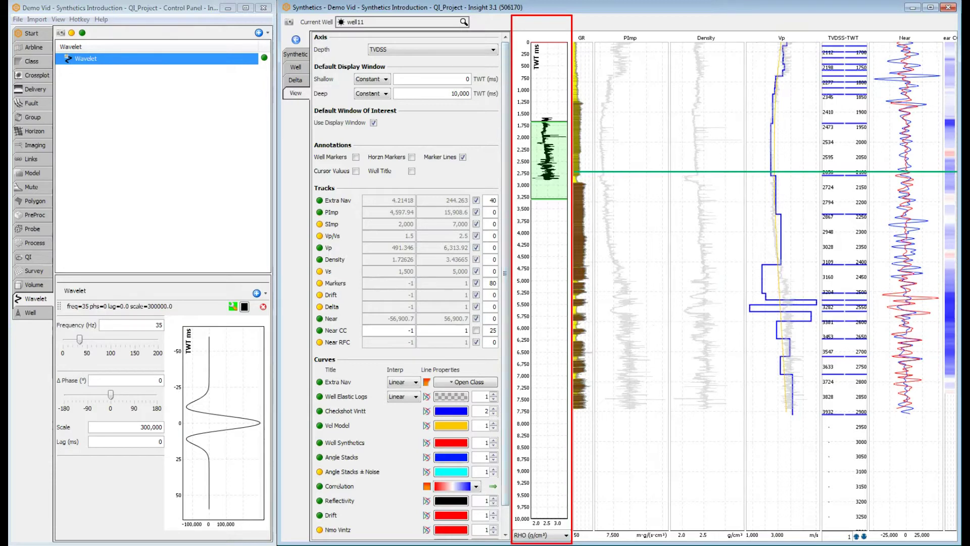
# - Adjust the displayed time range to about 1,500 to 3,050 ms TWT so it encloses the whole density log
pyautogui.moveTo(550, 172)
pyautogui.mouseDown()
pyautogui.moveTo(549, 158)
pyautogui.moveTo(549, 189)
pyautogui.mouseUp()
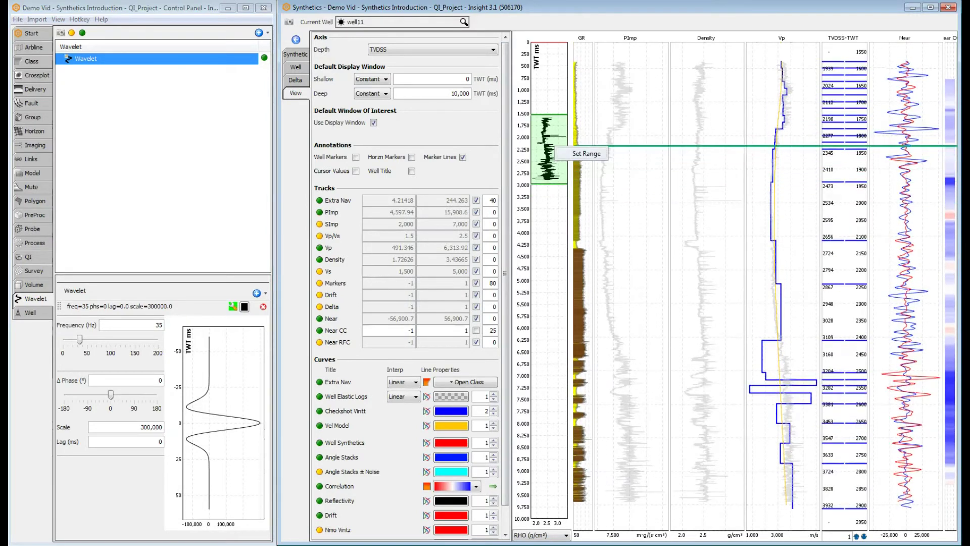
pyautogui.click(585, 153)
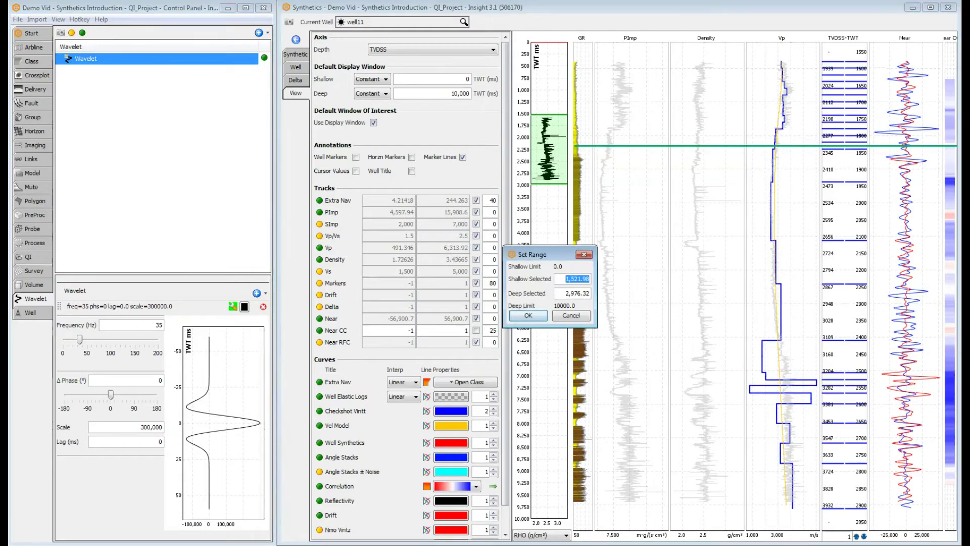
pyautogui.click(528, 315)
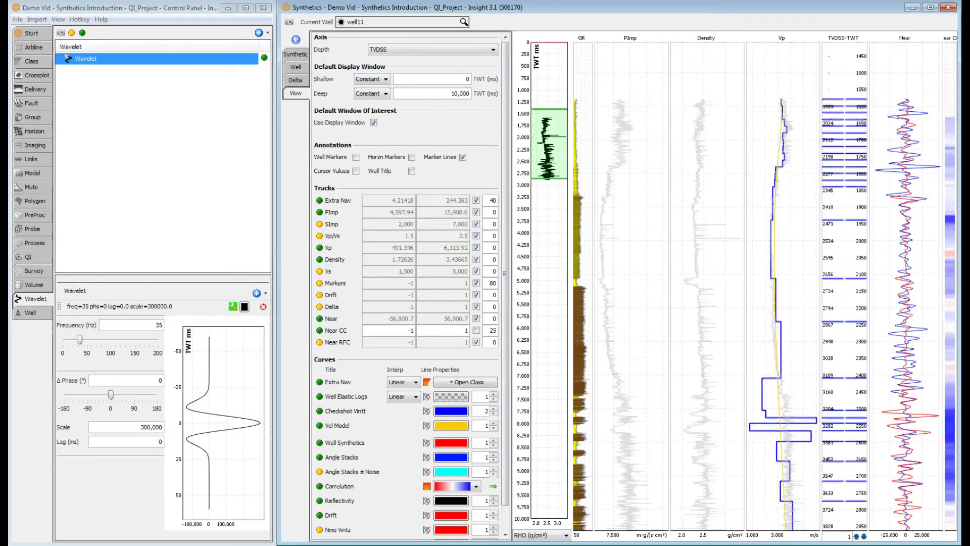
pyautogui.scroll(5, 768, 171)
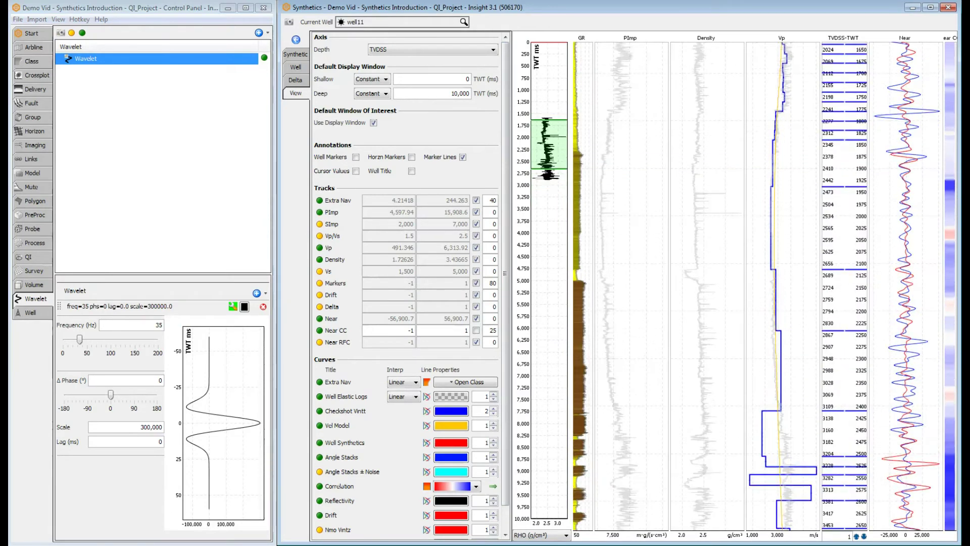
pyautogui.scroll(-9, 768, 171)
pyautogui.scroll(1, 768, 171)
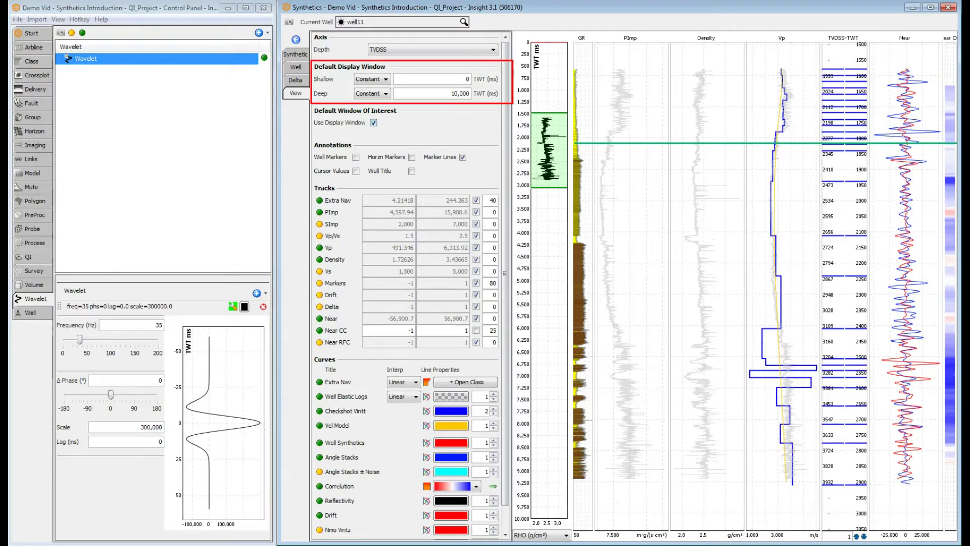
# - Stop the default window of interest from using the display window, then restore that option
pyautogui.click(374, 123)
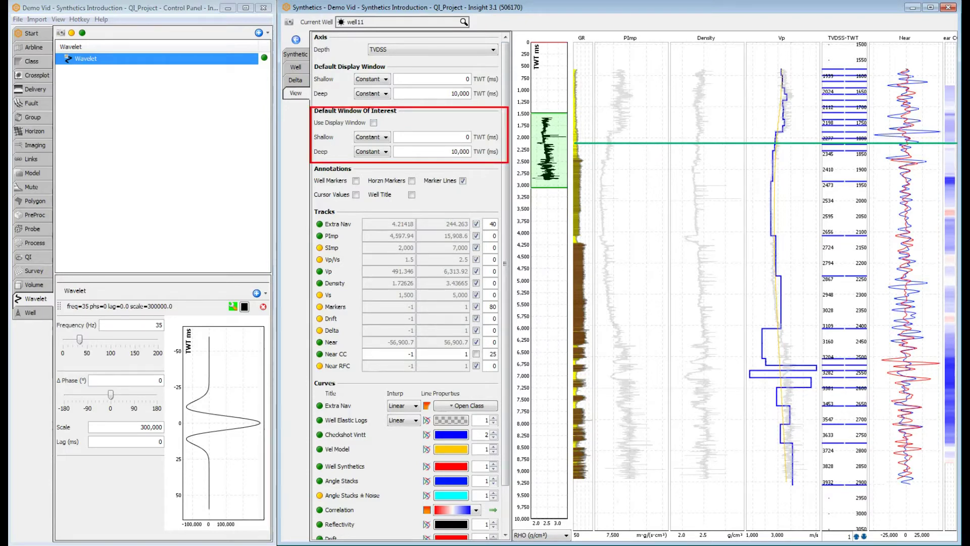
pyautogui.click(374, 123)
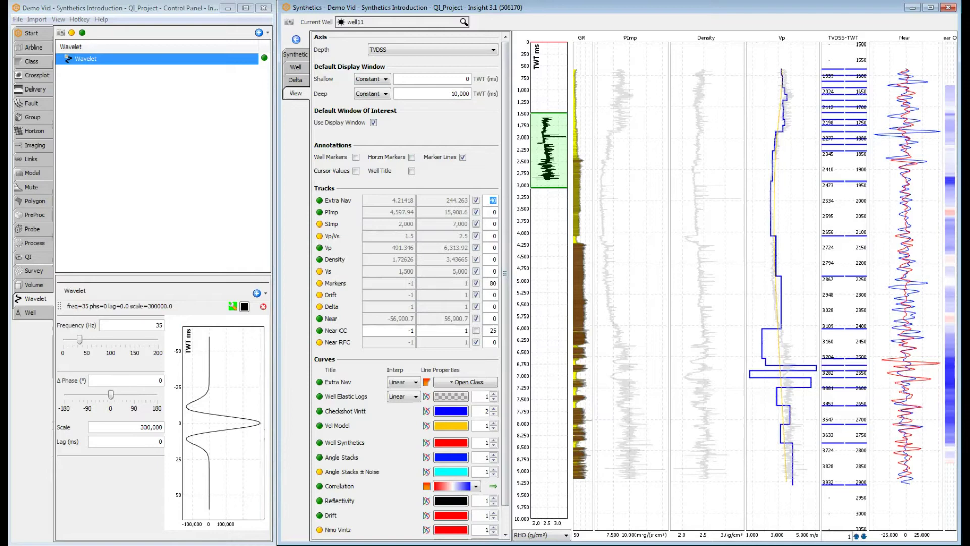
# - Try a width of 10 for the Extra Nav track, then restore it to 40
pyautogui.write('10')
pyautogui.press('Return')
pyautogui.doubleClick(495, 201)
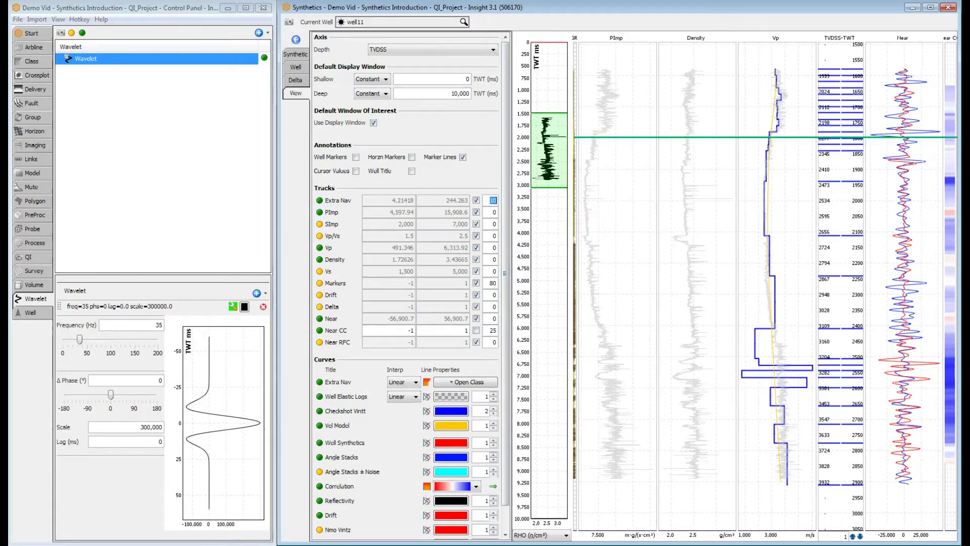
pyautogui.write('40')
pyautogui.press('Return')
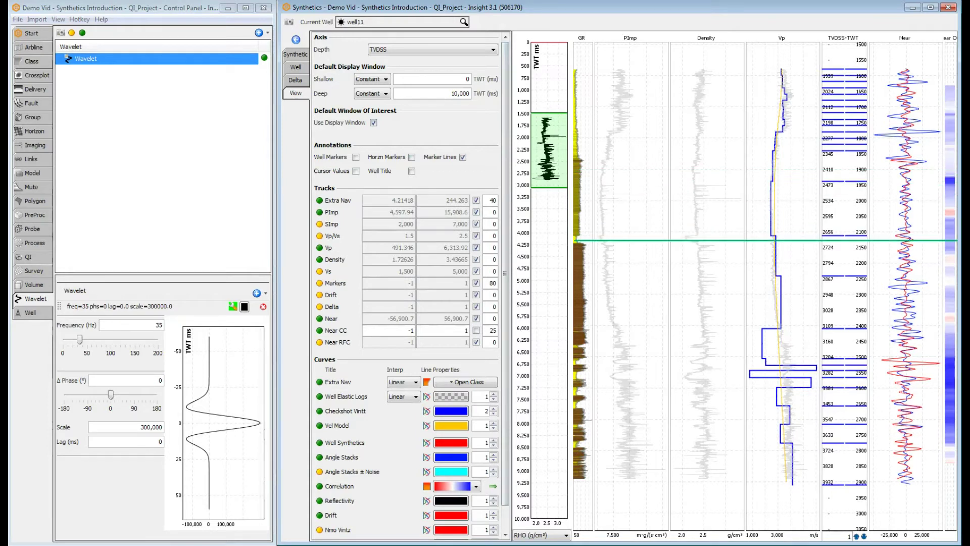
# - Try hiding the Checkshot Vint and Vel Model curves, then show both again
pyautogui.click(320, 411)
pyautogui.click(319, 425)
pyautogui.click(319, 412)
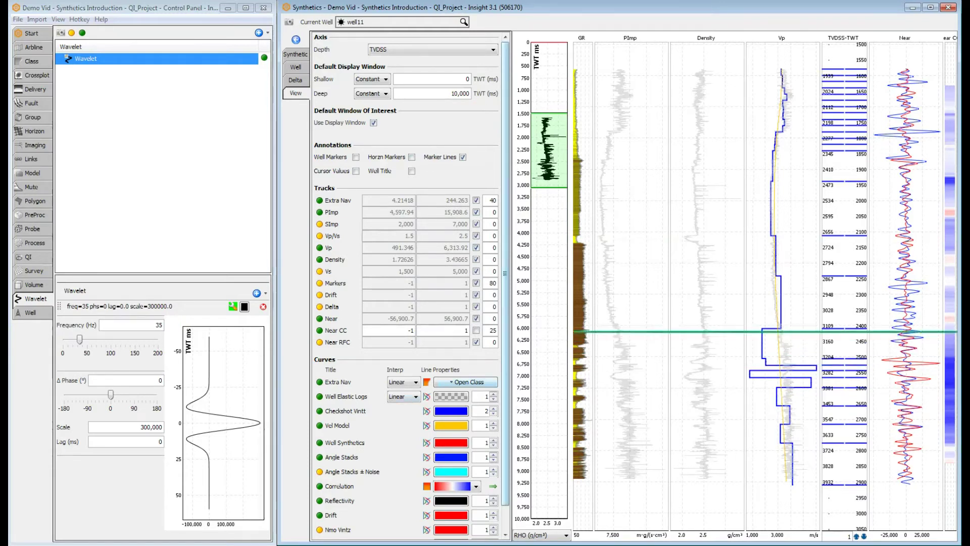
# - Configure the Vp track to show a legend in its top right corner
pyautogui.rightClick(786, 246)
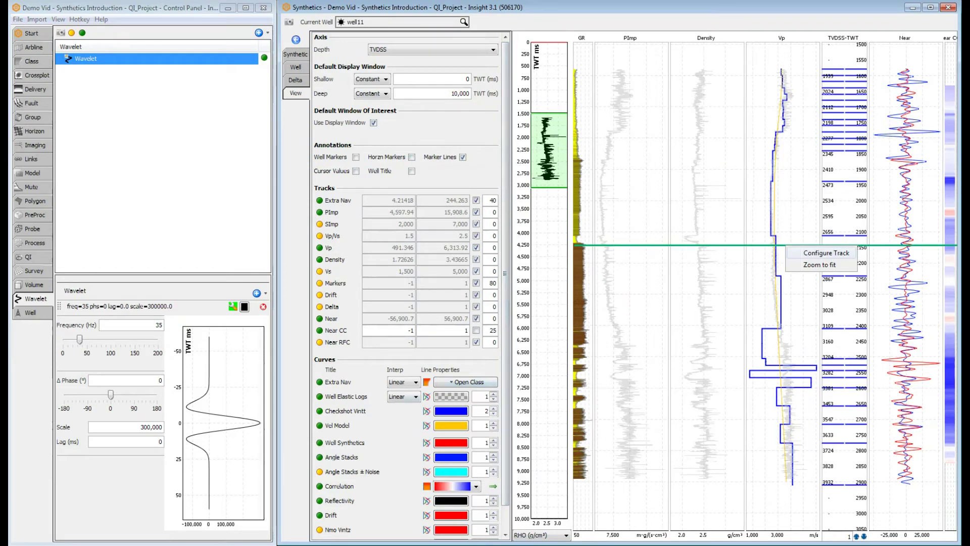
pyautogui.click(826, 253)
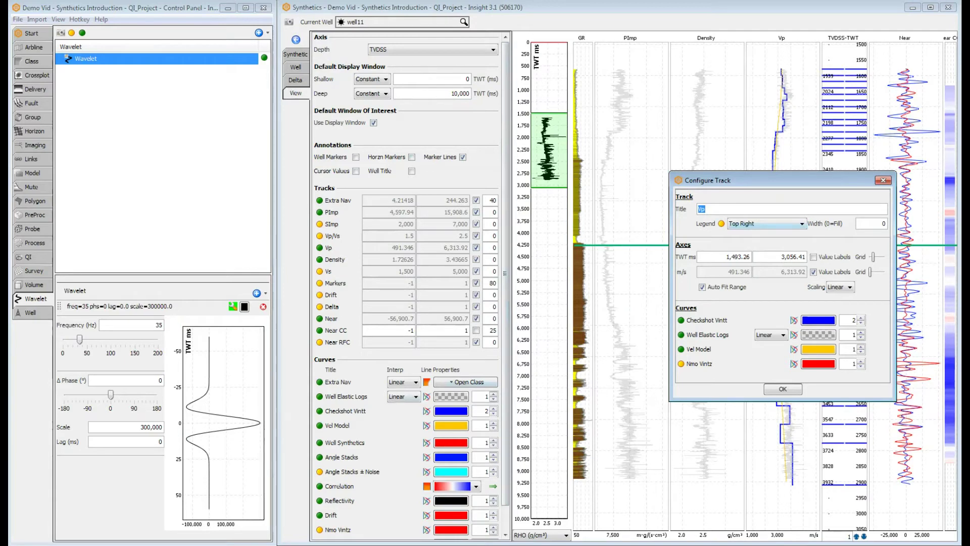
pyautogui.click(721, 223)
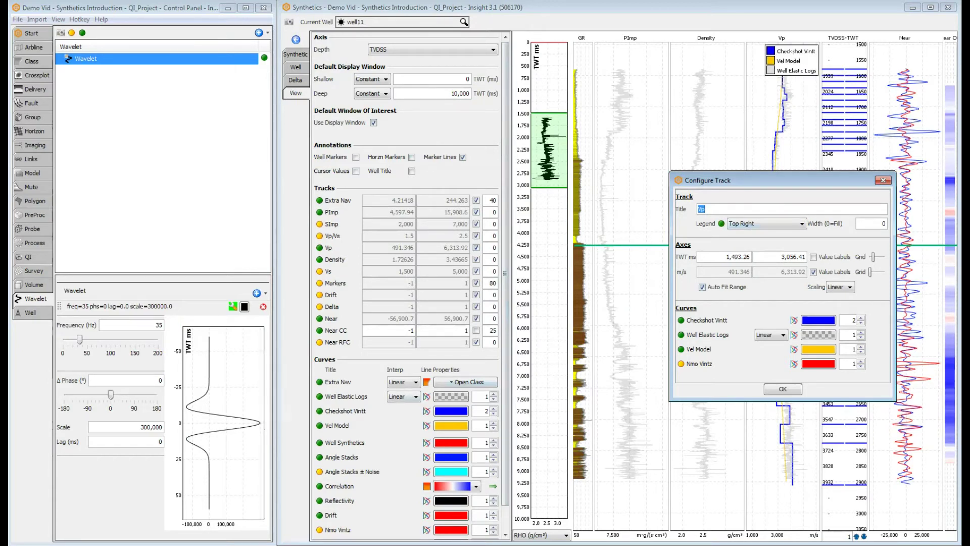
pyautogui.click(783, 388)
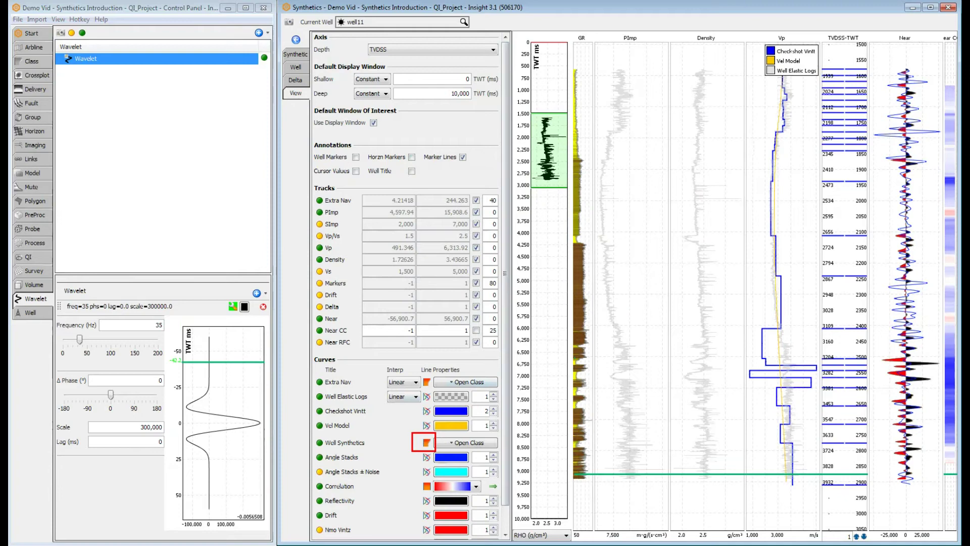
# - Try the class-coloured fill for the Well Synthetics curve, then restore its plain red line
pyautogui.click(427, 442)
pyautogui.click(426, 442)
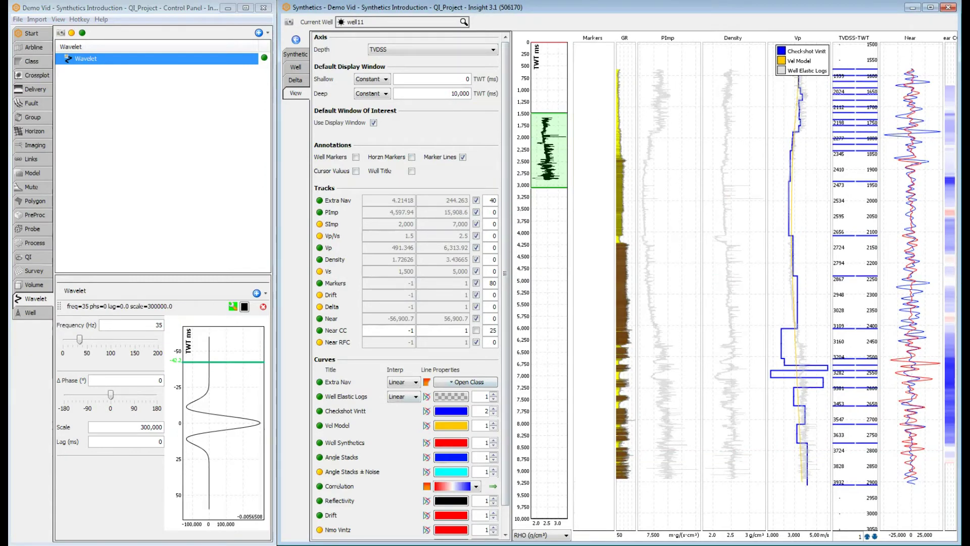
# - Turn on the cursor value and horizon marker annotations, and try the well markers before hiding them again
pyautogui.click(355, 172)
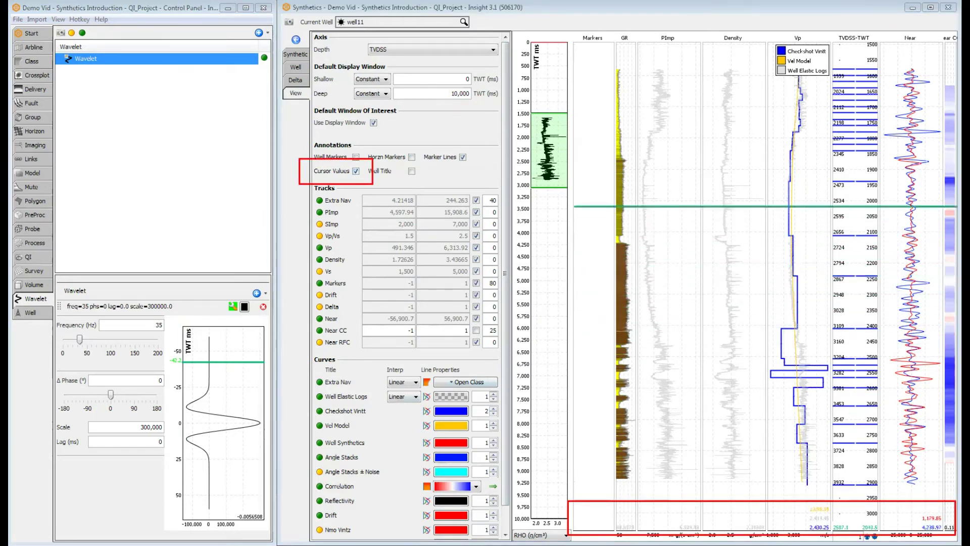
pyautogui.click(412, 157)
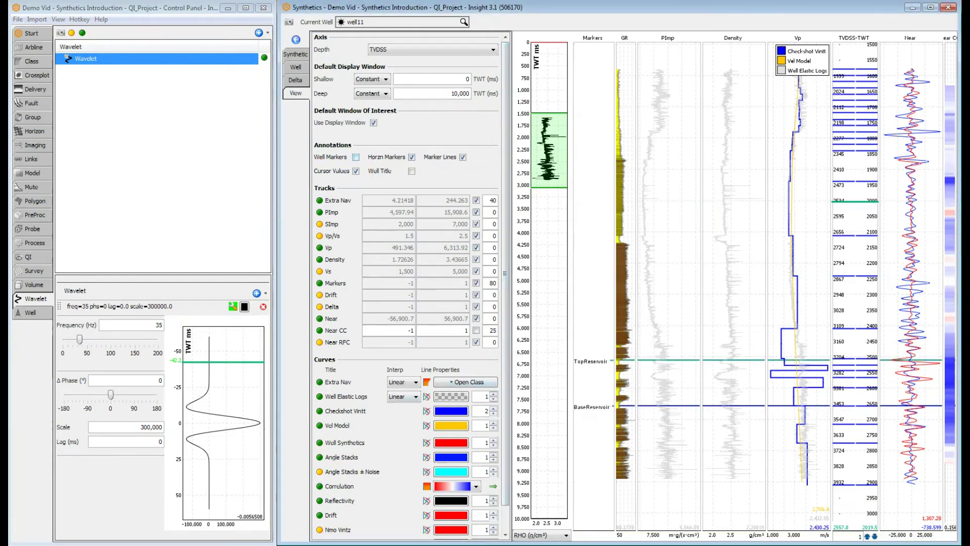
pyautogui.click(356, 157)
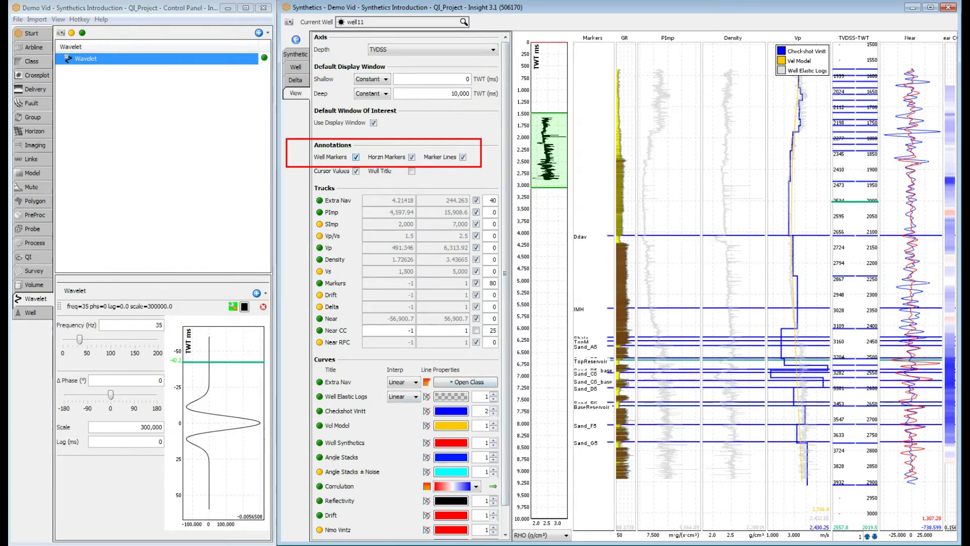
pyautogui.click(356, 157)
pyautogui.click(356, 157)
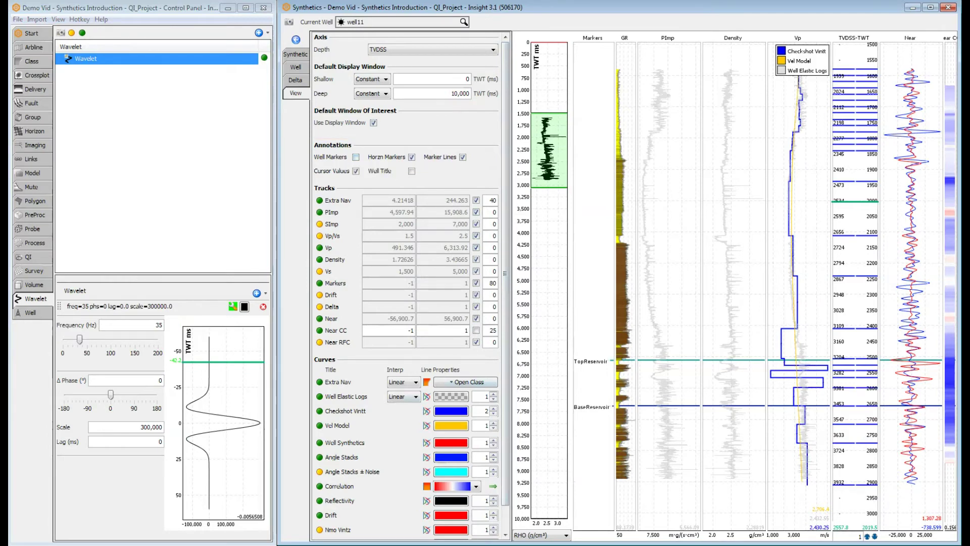
# - Copy well11's time/depth chart in the well configuration, so the copy is used as the default
pyautogui.click(31, 313)
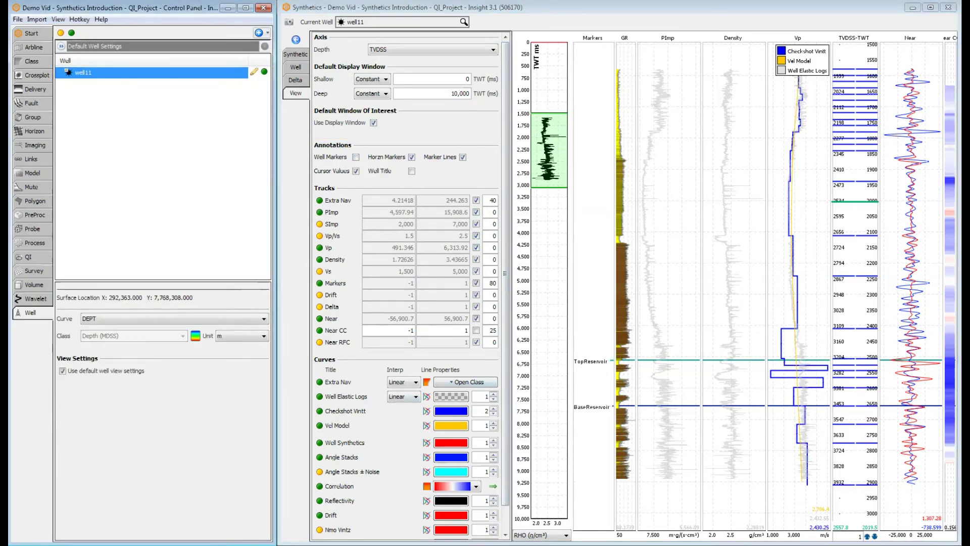
pyautogui.click(254, 73)
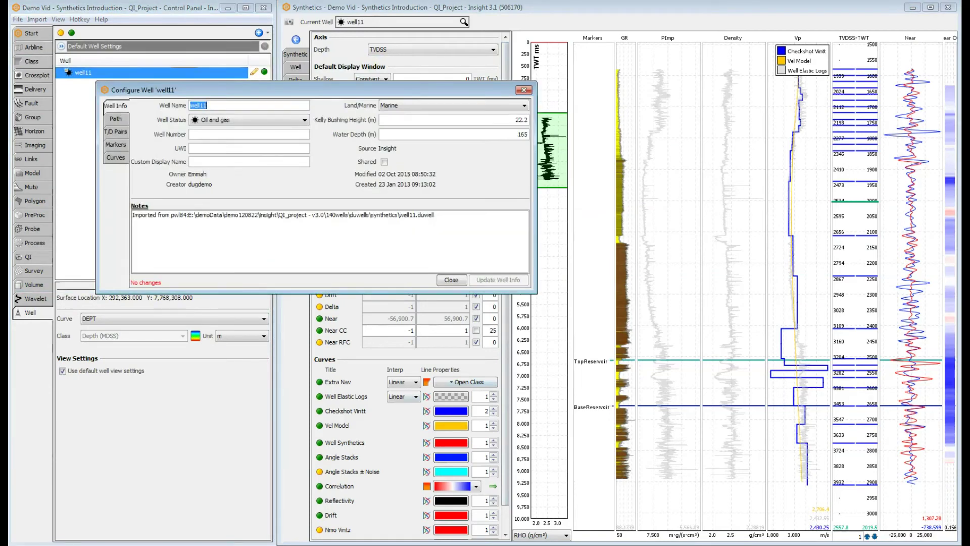
pyautogui.click(116, 132)
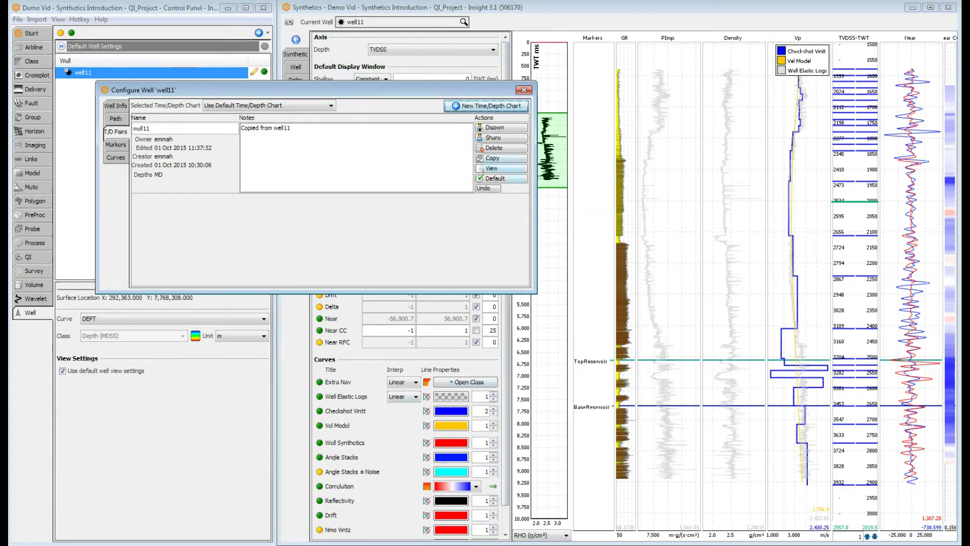
pyautogui.click(501, 158)
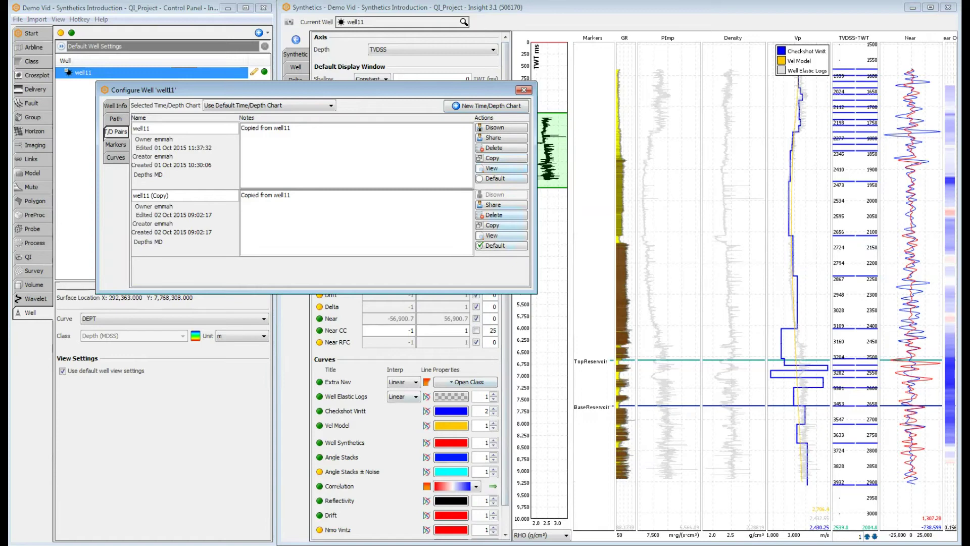
pyautogui.click(524, 90)
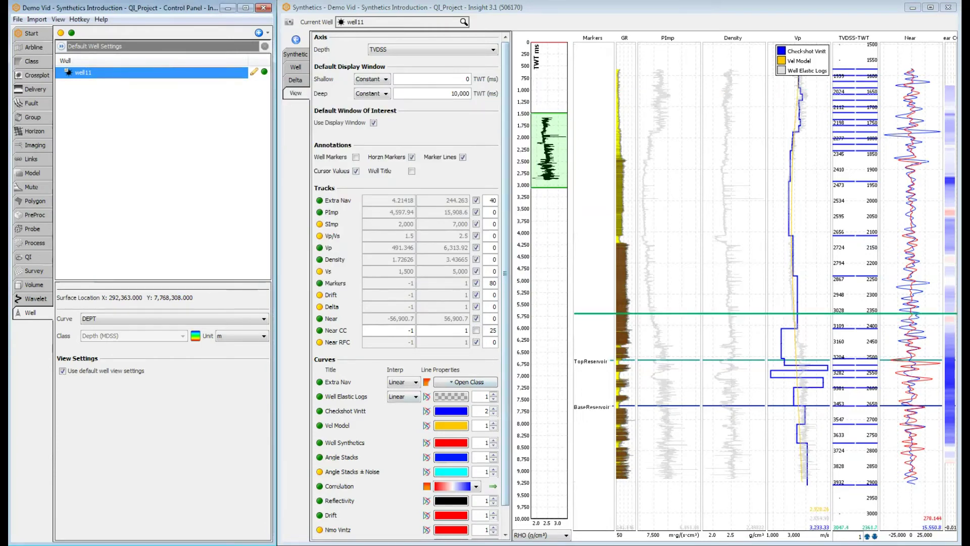
# - Move the checkshots around 2,400 ms and the TopReservoir horizon to slightly earlier times in the TVDSS-TWT track
pyautogui.click(855, 329)
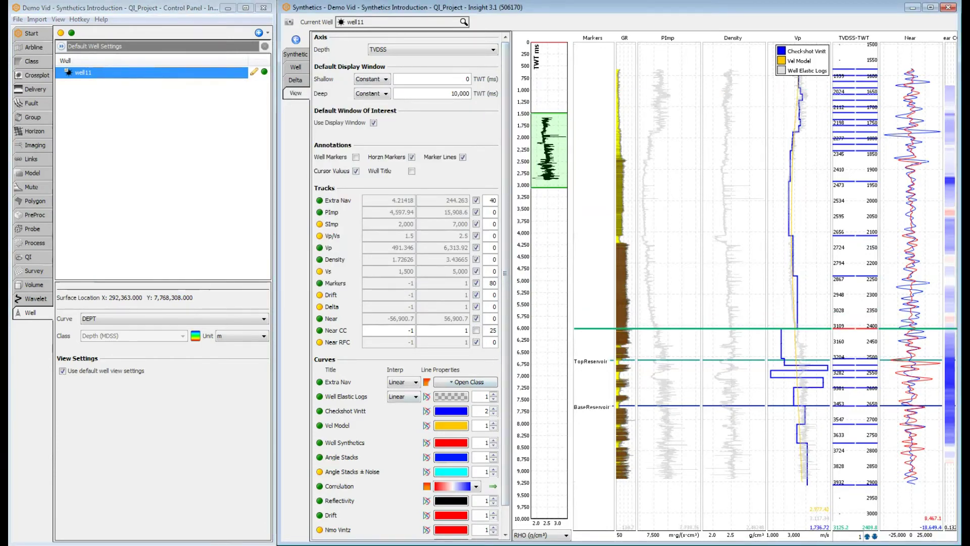
pyautogui.moveTo(866, 329); pyautogui.dragTo(866, 319)
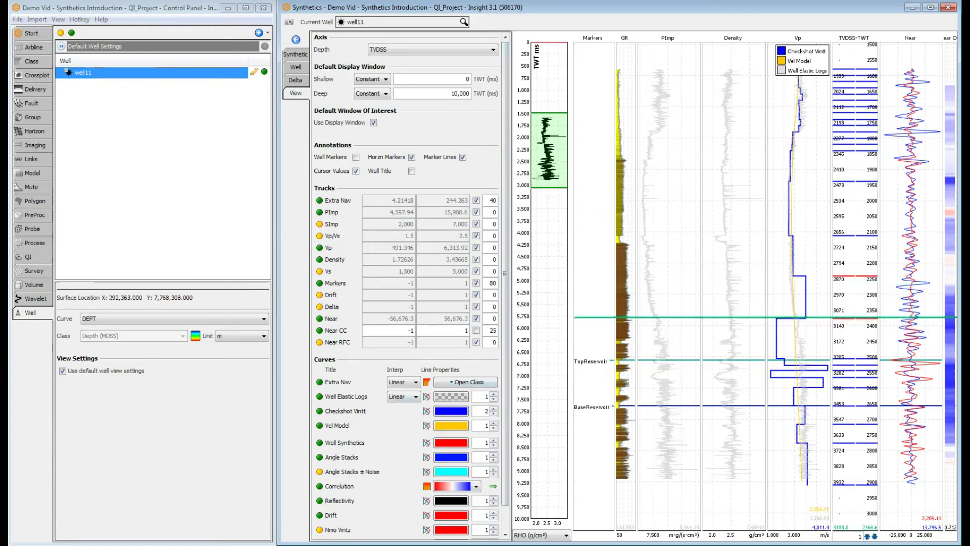
pyautogui.moveTo(866, 360); pyautogui.dragTo(866, 356)
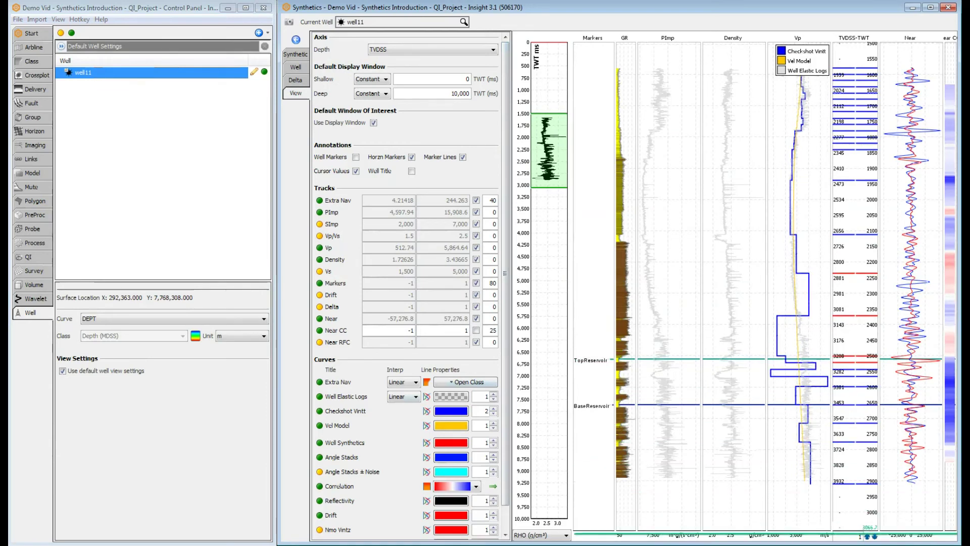
# - Nudge the selected checkshots to slightly later times in increments of 1
pyautogui.click(874, 537)
pyautogui.click(867, 537)
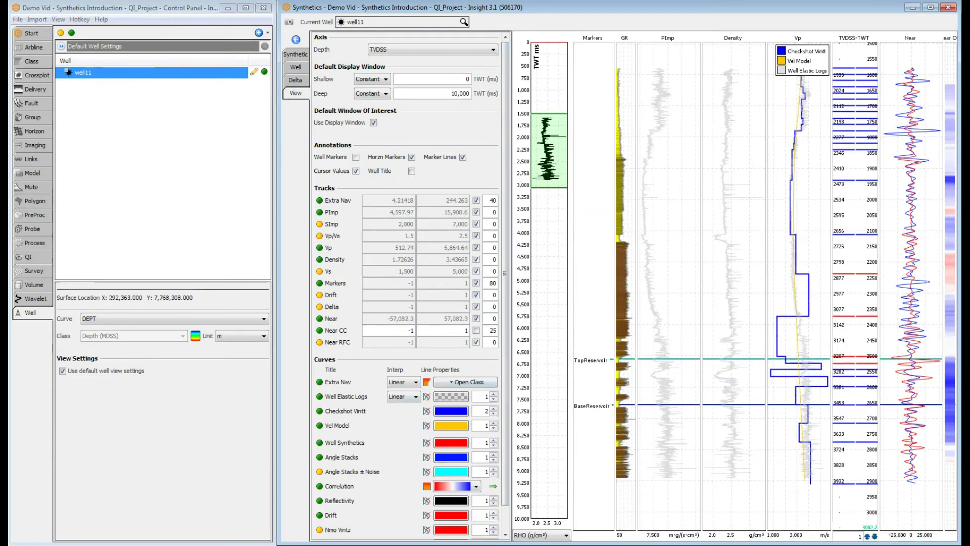
pyautogui.click(867, 536)
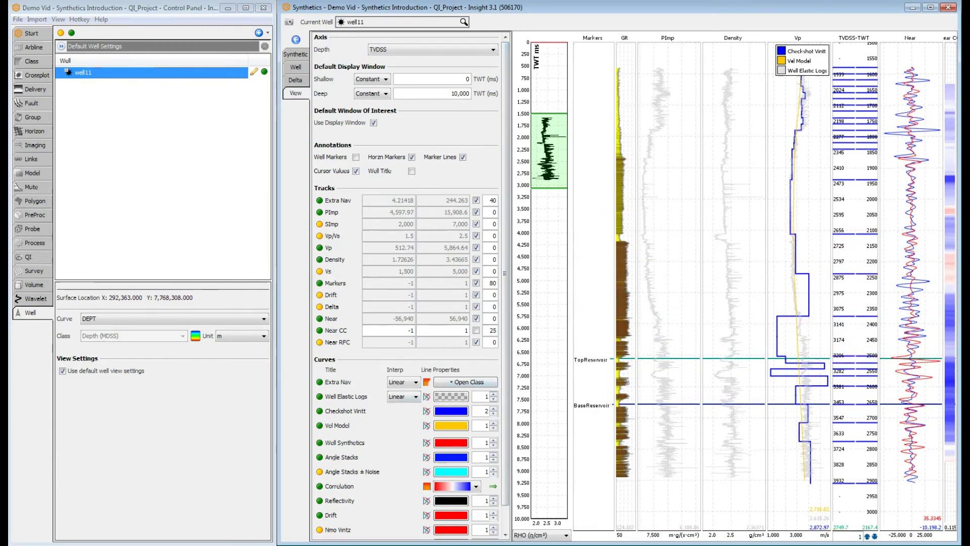
# - Undo the last checkshot change and try adding a manual checkshot to well11 at about 2,188 ms TWT
pyautogui.rightClick(861, 252)
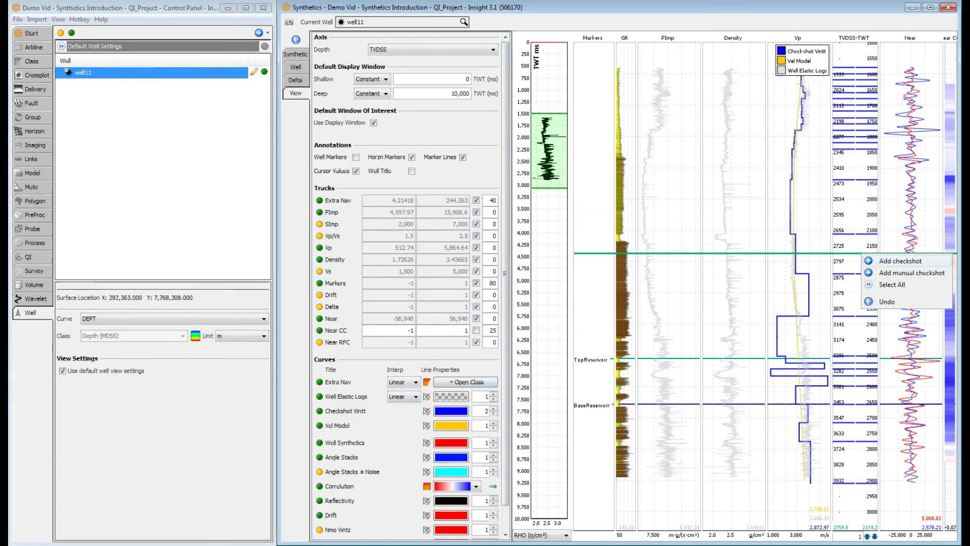
pyautogui.rightClick(871, 260)
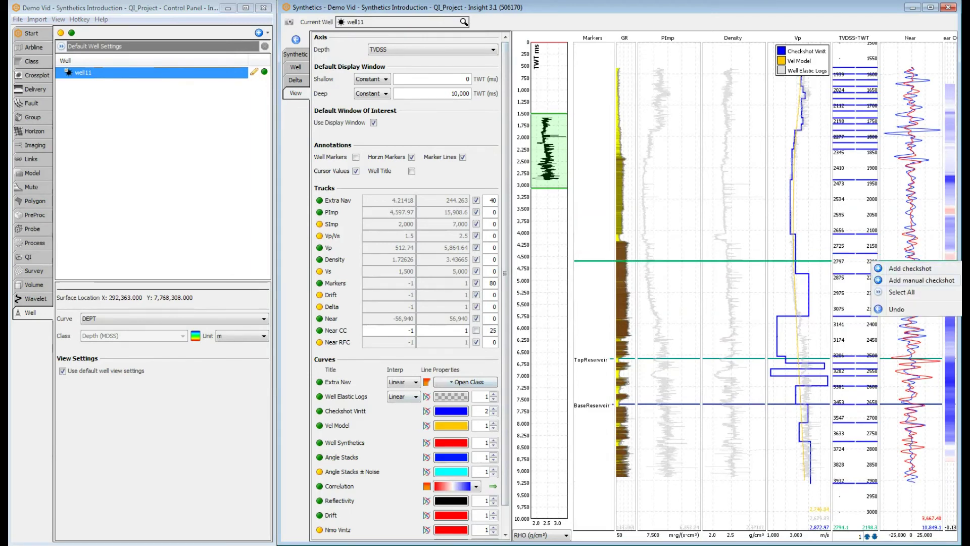
pyautogui.click(896, 309)
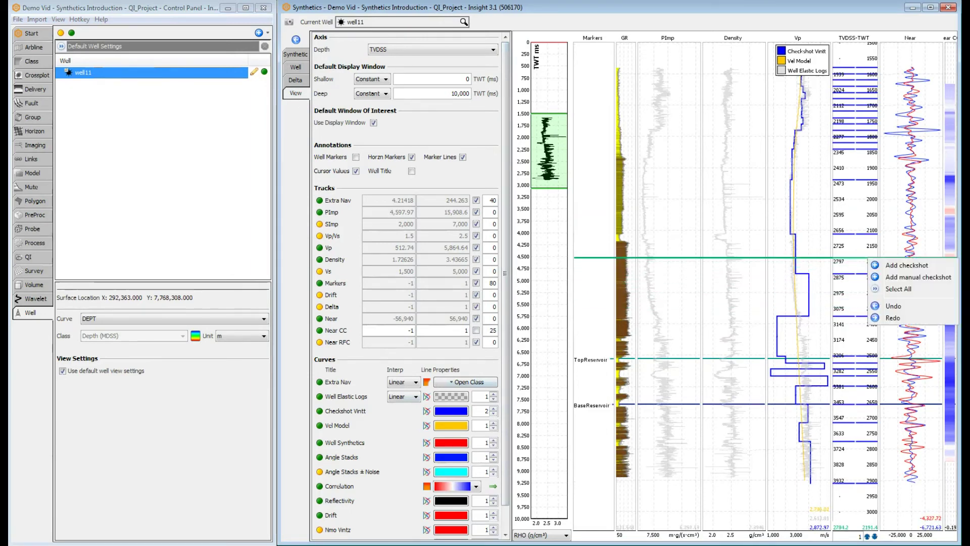
pyautogui.rightClick(868, 257)
pyautogui.click(918, 277)
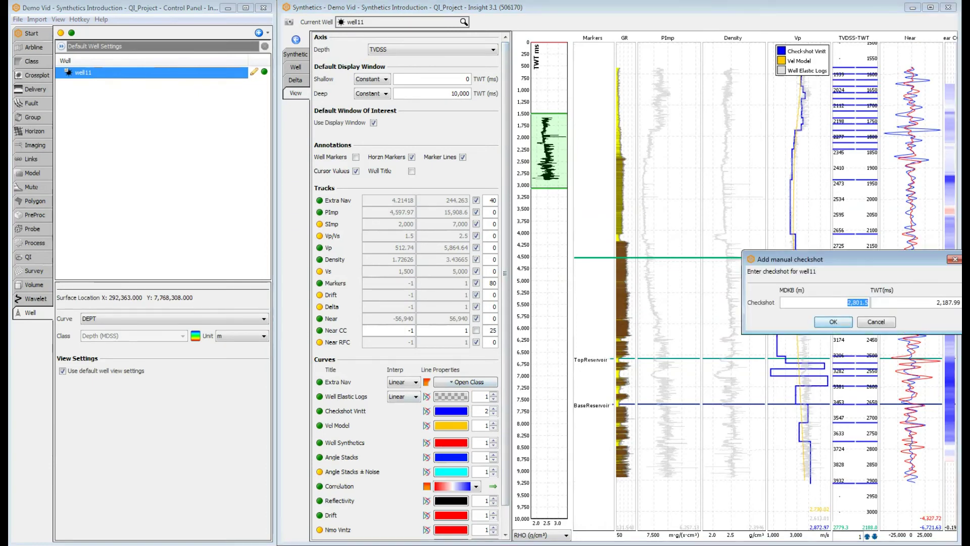
pyautogui.click(833, 321)
# - Select all of well11's checkshots and try shifting them together to slightly earlier times
pyautogui.rightClick(854, 245)
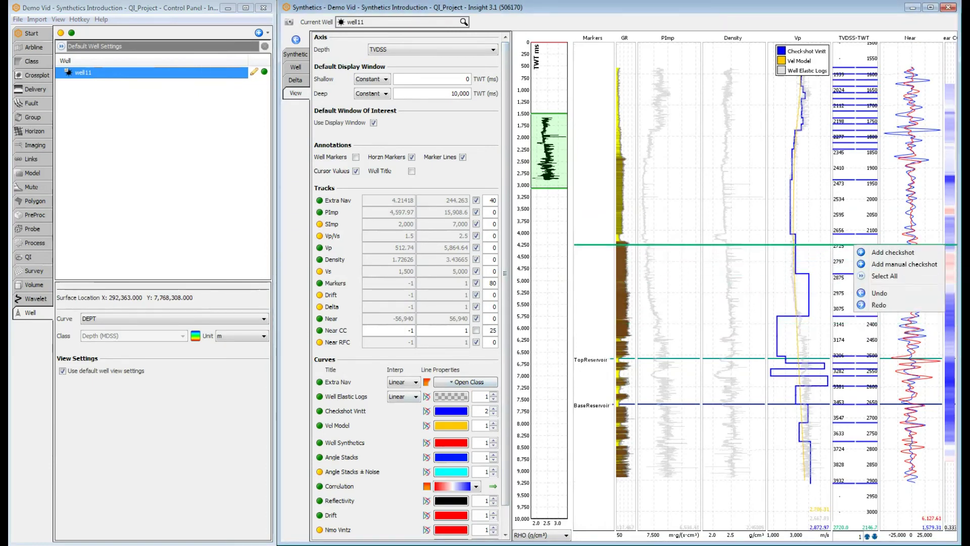
pyautogui.click(883, 276)
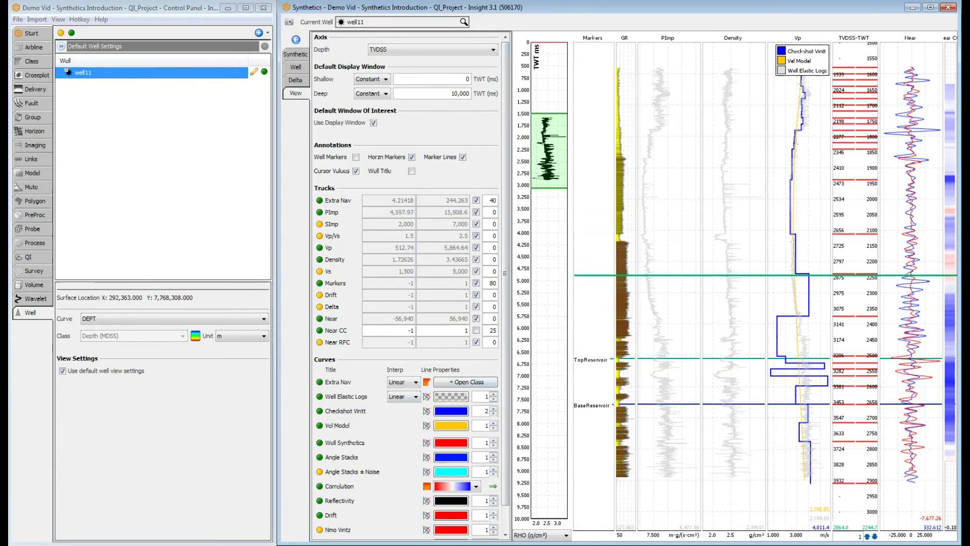
pyautogui.moveTo(866, 274); pyautogui.dragTo(866, 271)
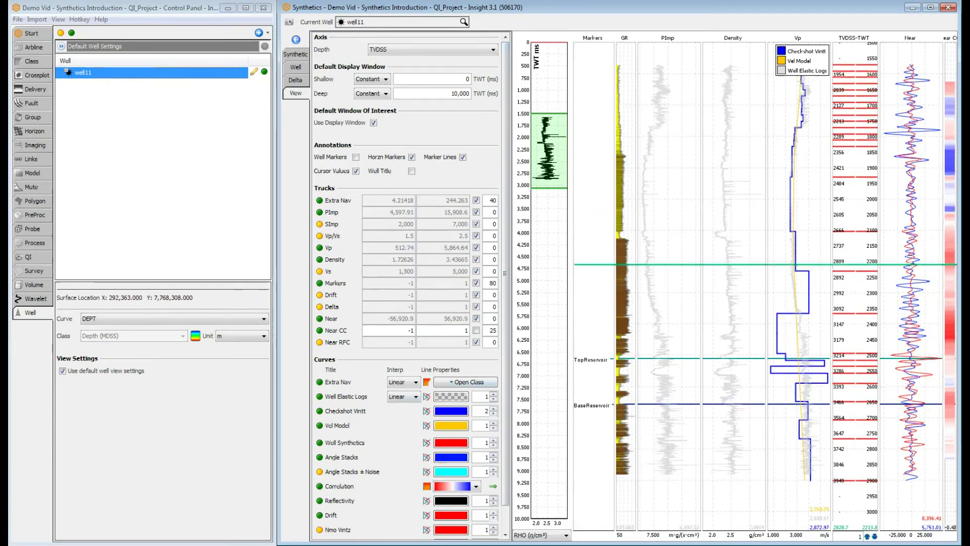
# - Undo the shift of all checkshots and clear the checkshot selection
pyautogui.rightClick(862, 259)
pyautogui.click(892, 318)
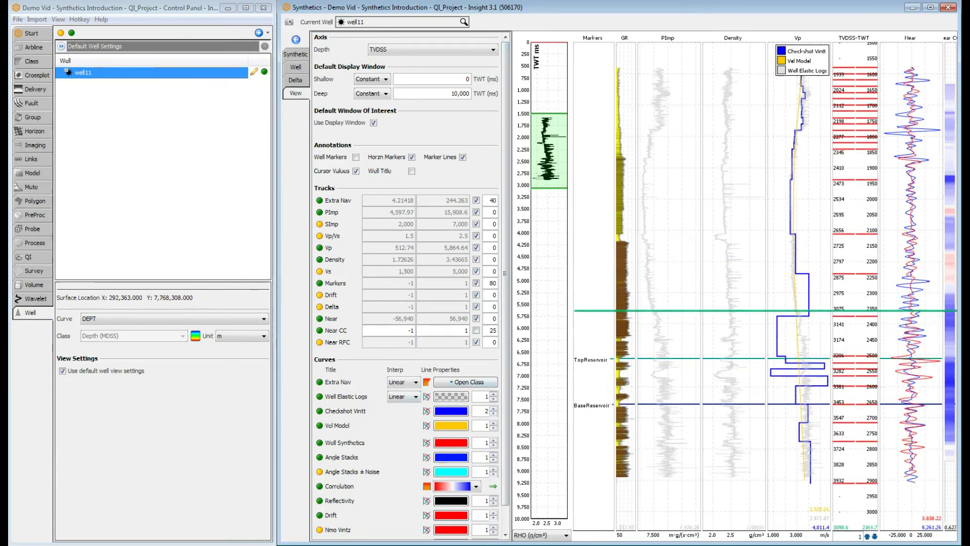
pyautogui.rightClick(863, 260)
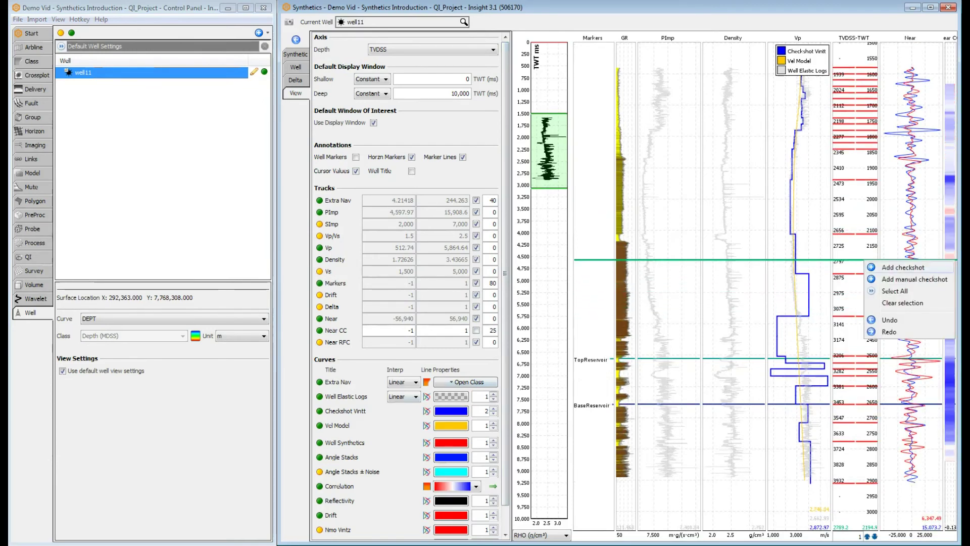
pyautogui.click(902, 302)
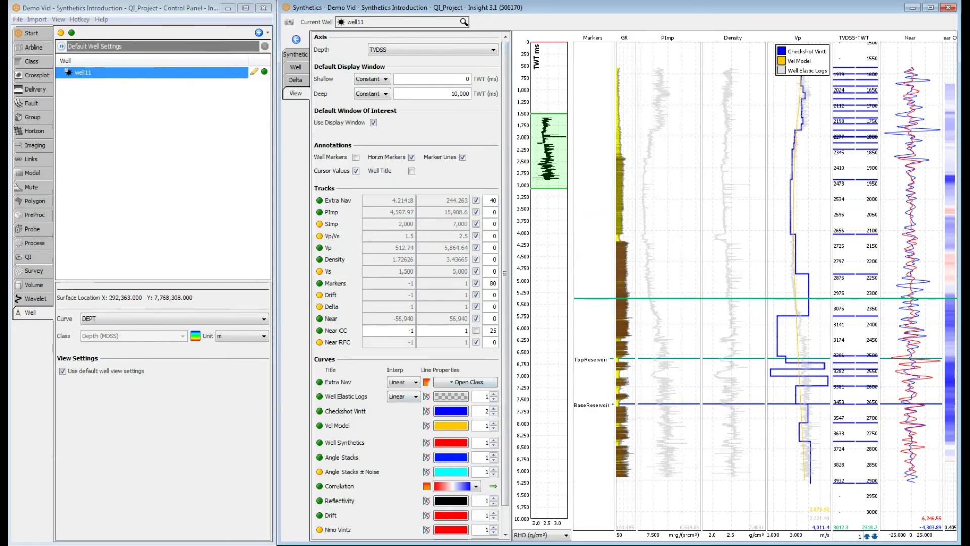
# - Choose the synth: Near output curve for well11 and display it on the seismic in an IL/CL view
pyautogui.click(296, 54)
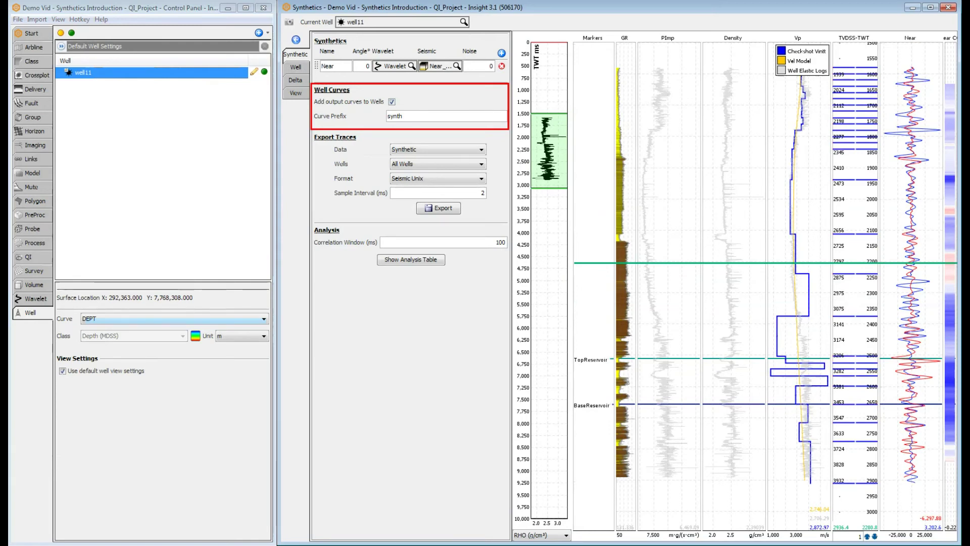
pyautogui.click(175, 318)
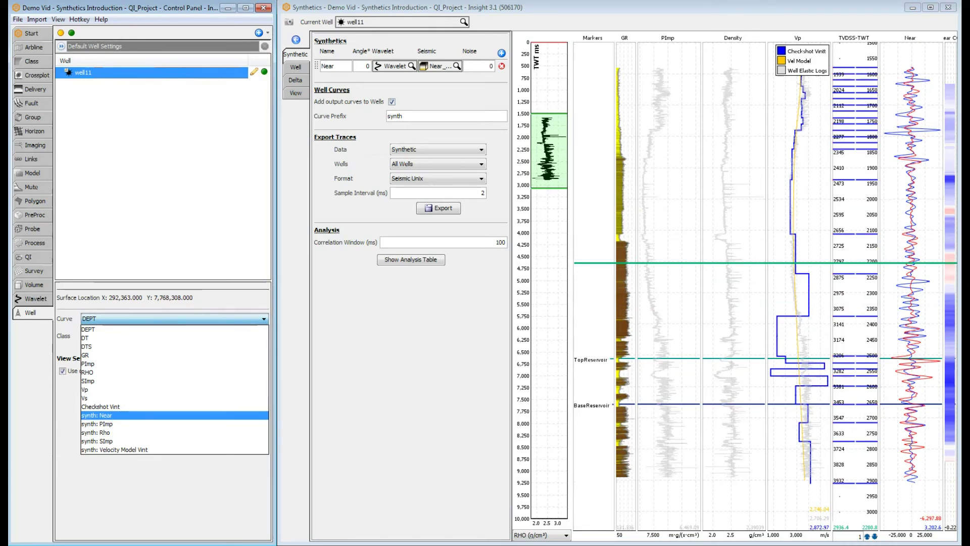
pyautogui.click(111, 415)
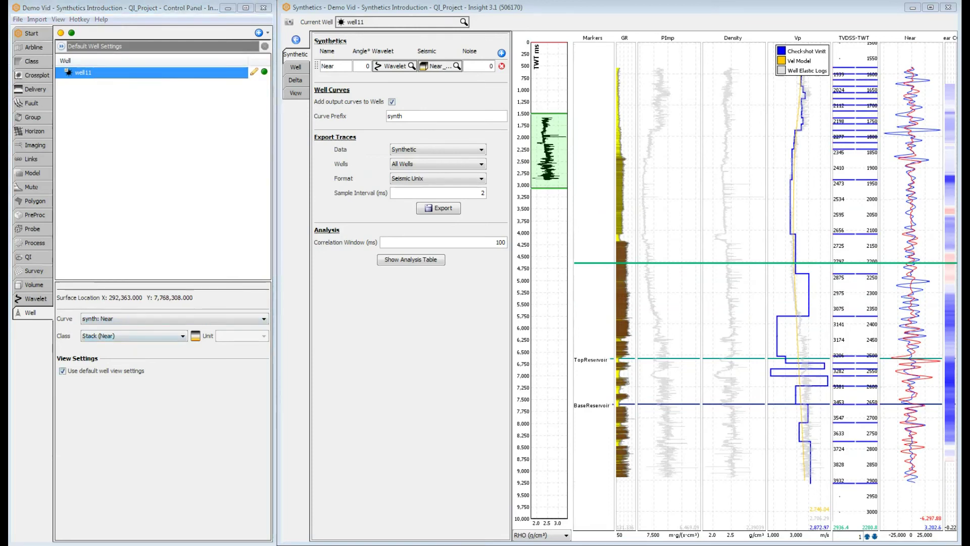
pyautogui.click(59, 19)
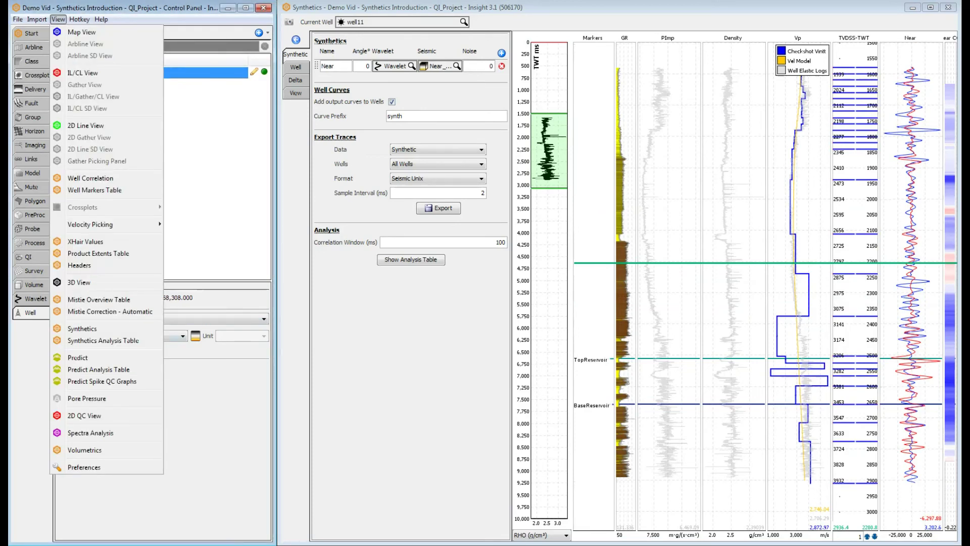
pyautogui.click(83, 73)
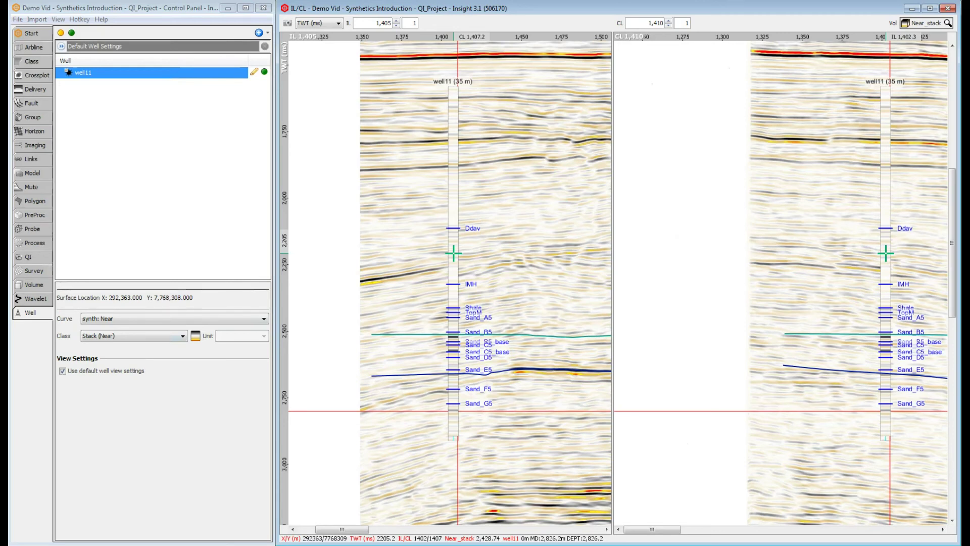
# - In the default well settings, switch the curve display in section views from density to wiggle
pyautogui.click(61, 46)
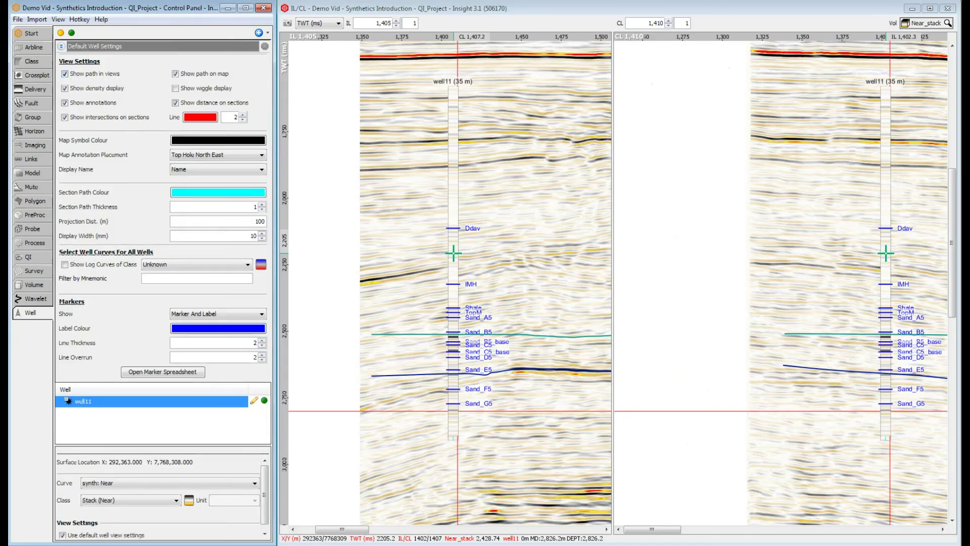
pyautogui.click(64, 88)
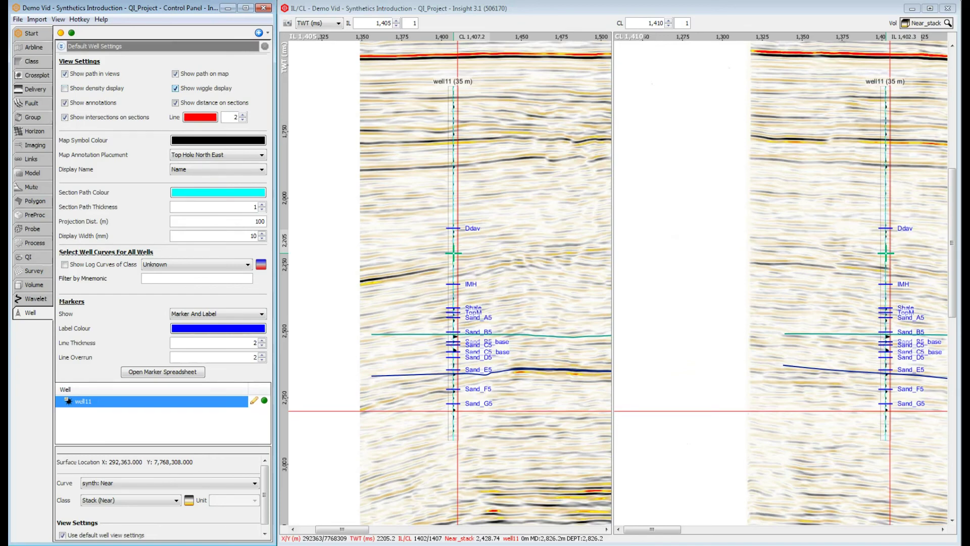
pyautogui.click(61, 46)
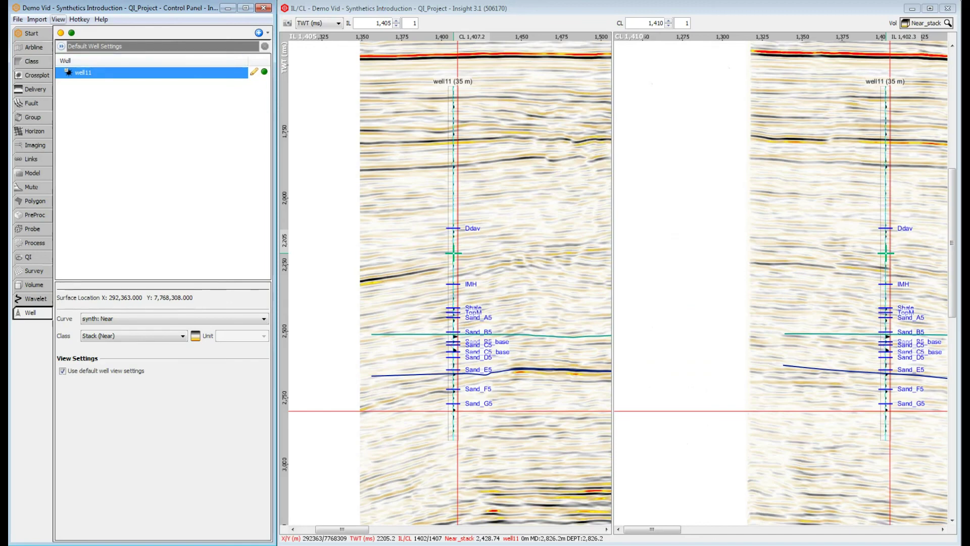
# - Open the Synthetics view for well11 and hide its settings pane to show the log and synthetic tracks
pyautogui.click(58, 19)
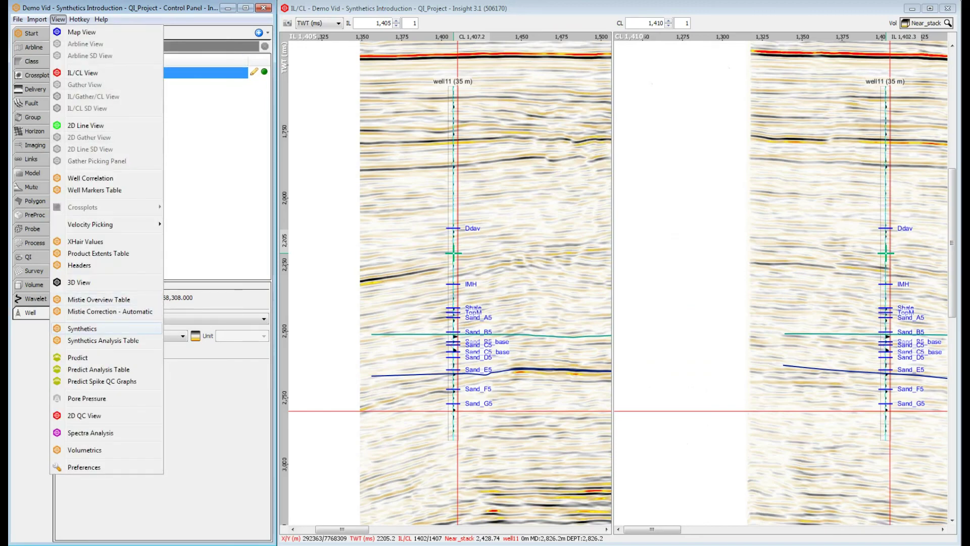
pyautogui.click(82, 329)
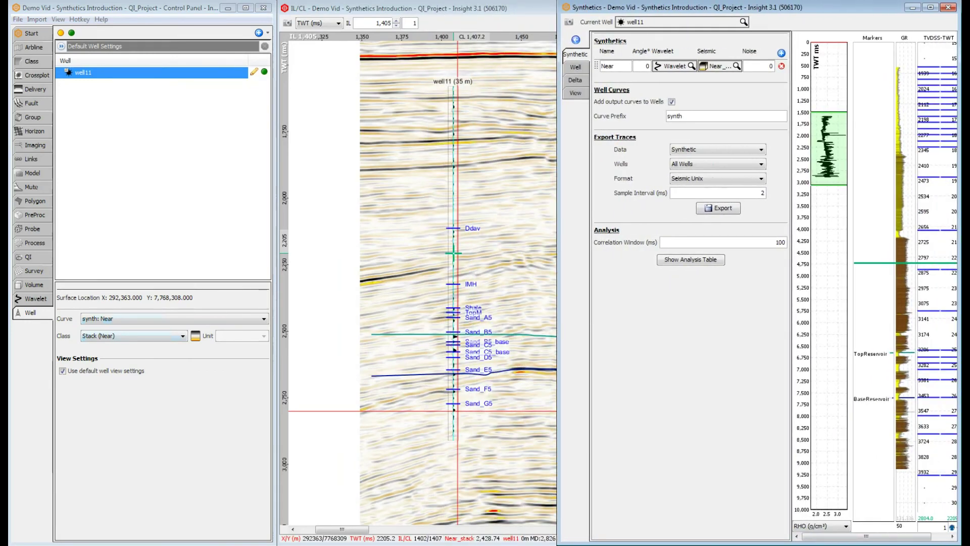
pyautogui.click(576, 40)
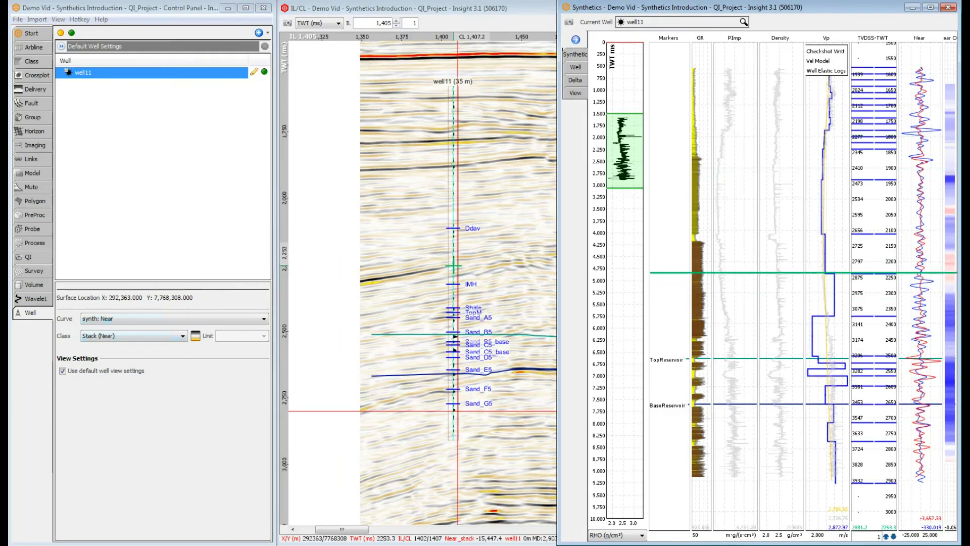